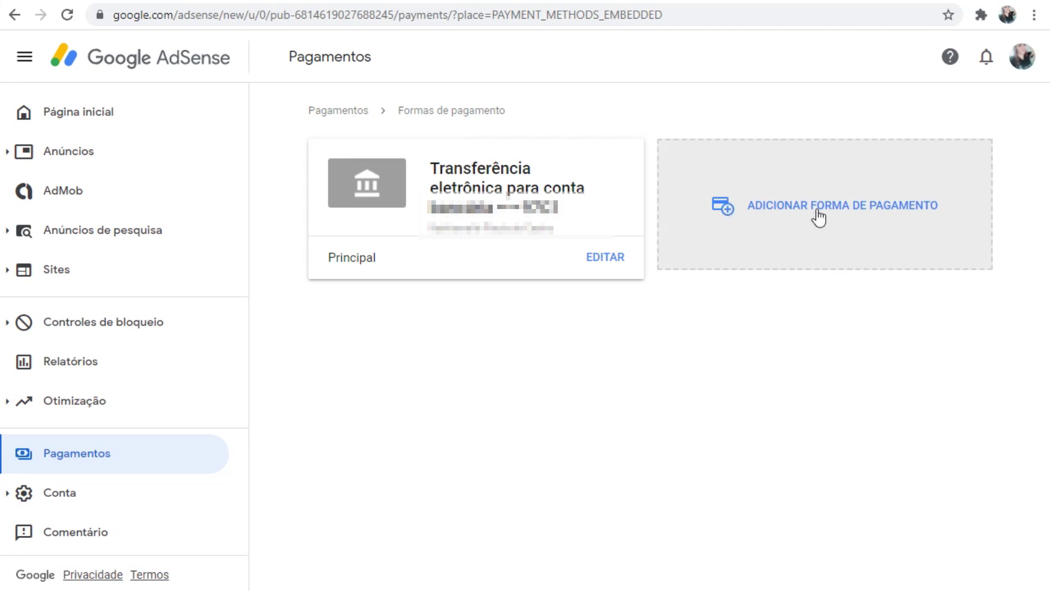
- Start a new payment method and review the blank wire-transfer form fields
click(779, 187)
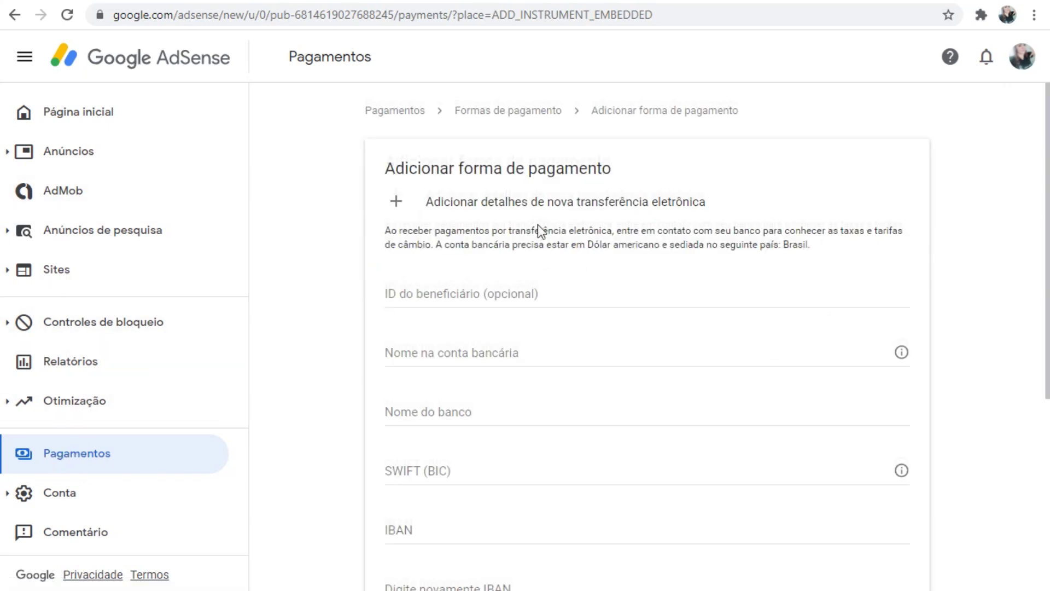
scroll(536, 225, down, 2)
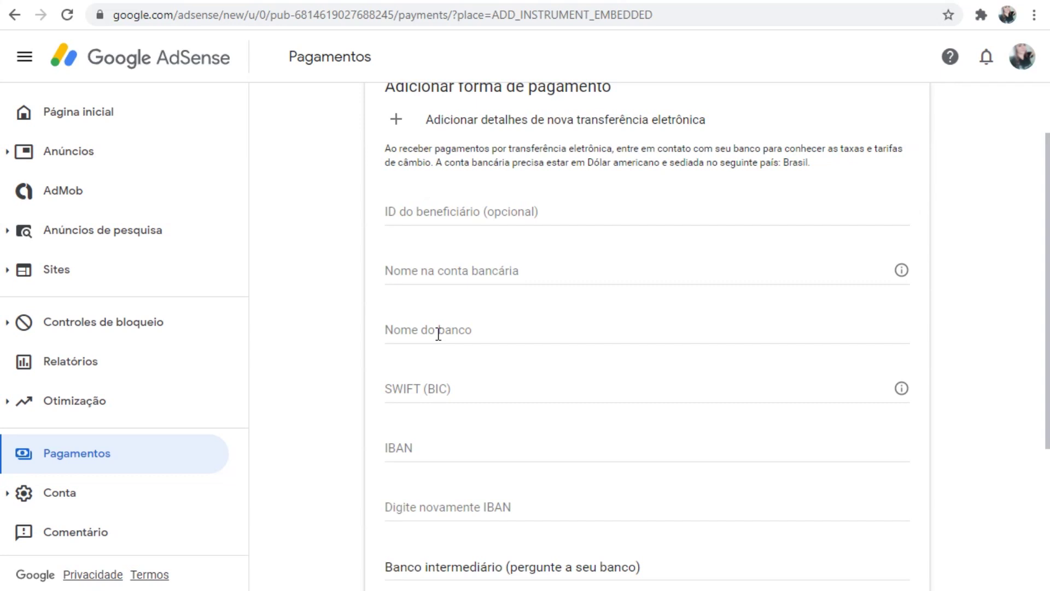
scroll(509, 339, down, 5)
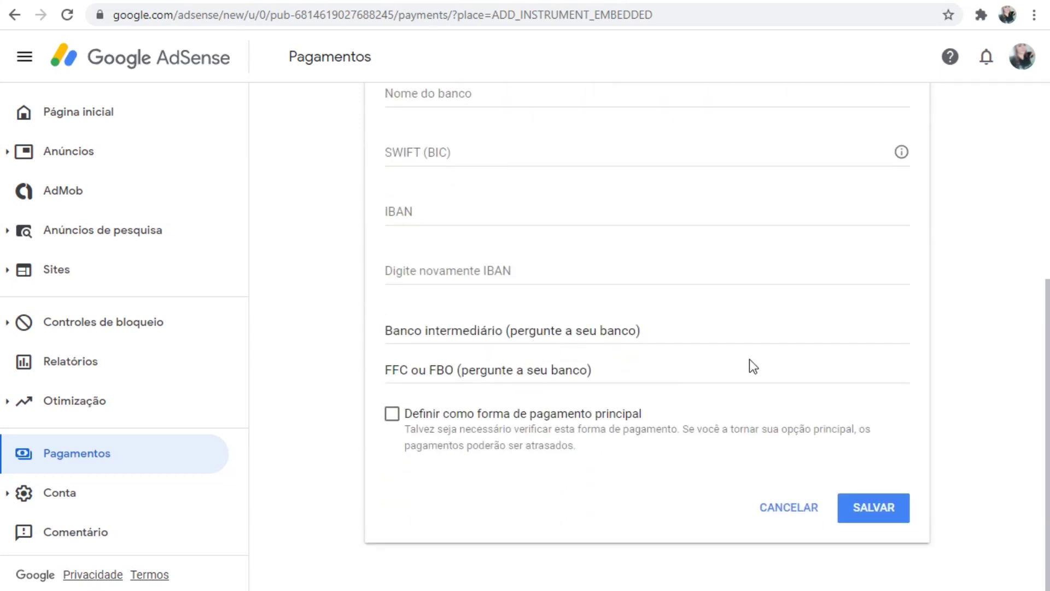
scroll(683, 355, up, 3)
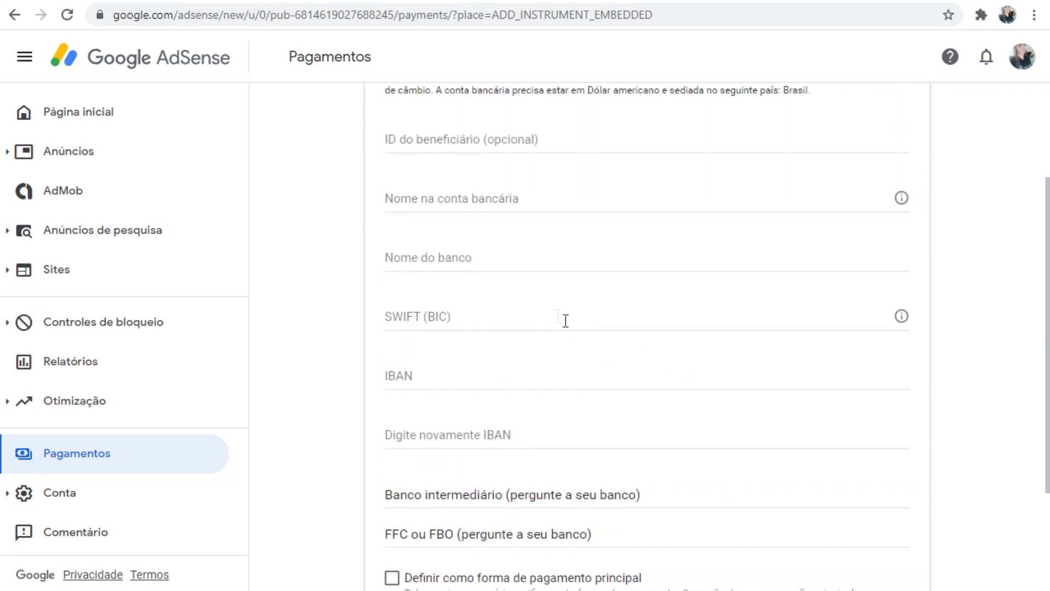
- Enter 'Seu nome aqui' as the bank name
click(436, 252)
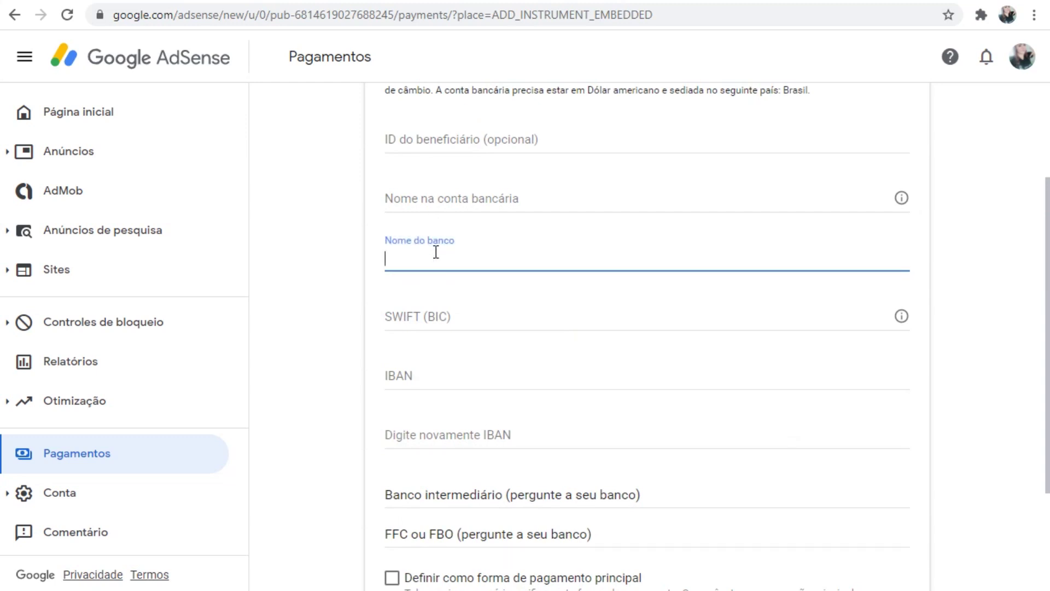
text(Seu nome aqui)
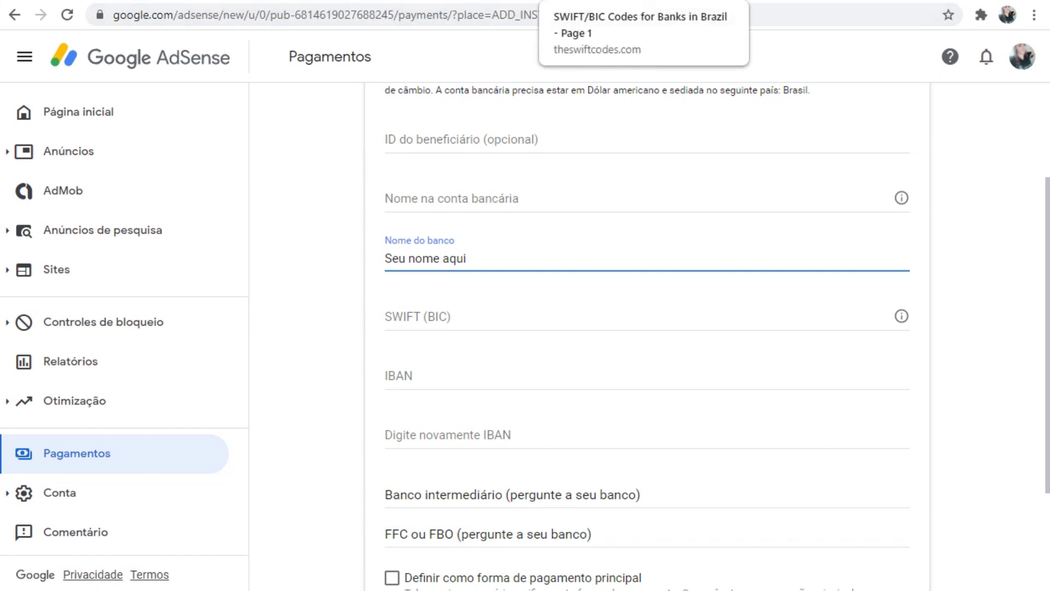
- Go to page 4 of the Brazil SWIFT code list, dismissing the cookie notice
click(601, 0)
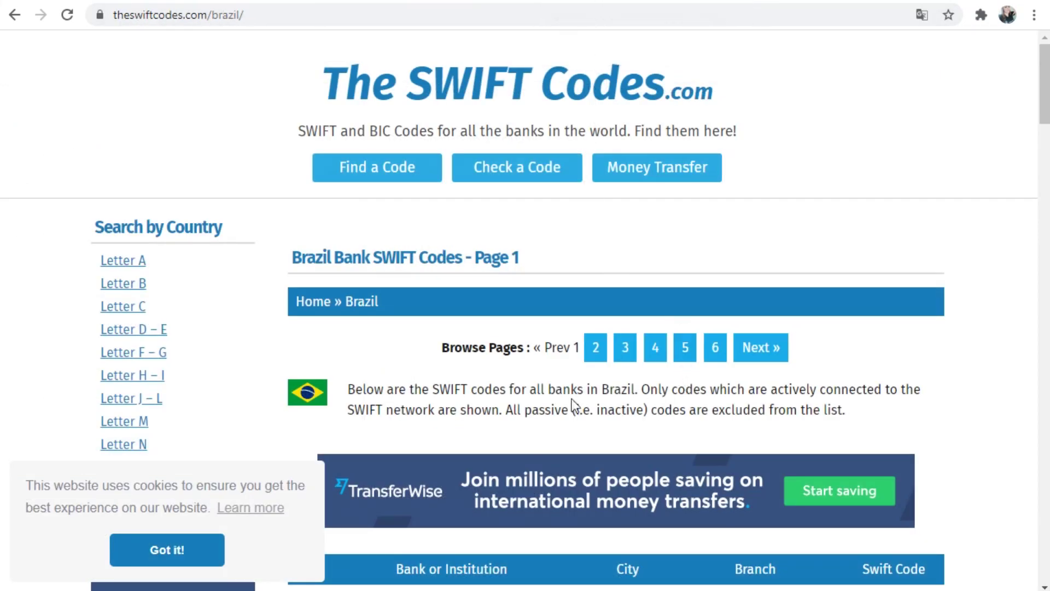
scroll(668, 360, down, 1)
scroll(660, 374, down, 3)
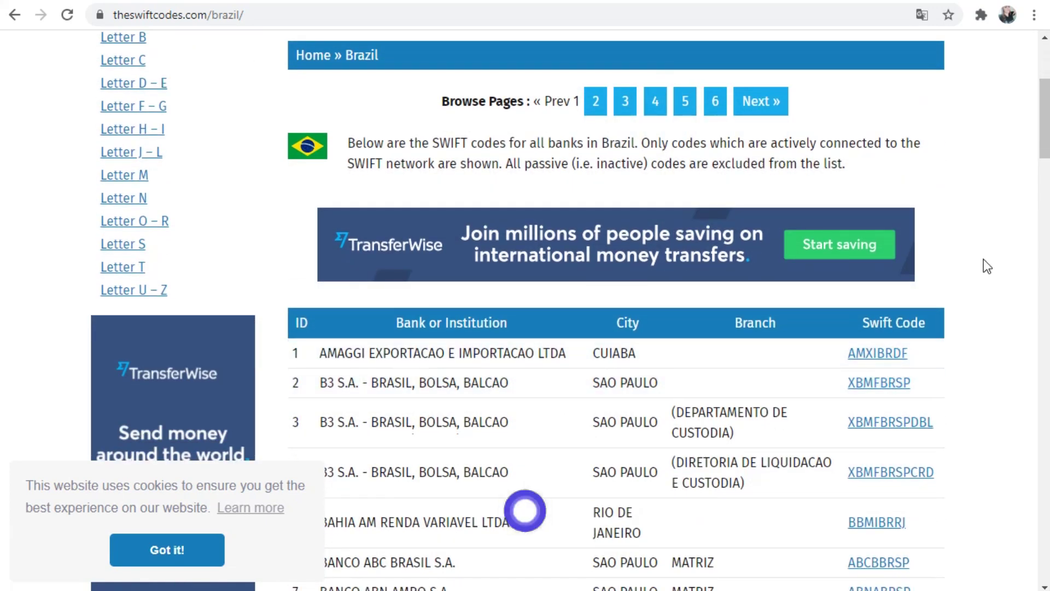
mouse_move(1047, 132)
mouse_down()
mouse_move(1039, 192)
mouse_move(1035, 143)
mouse_up()
click(169, 549)
scroll(606, 239, up, 5)
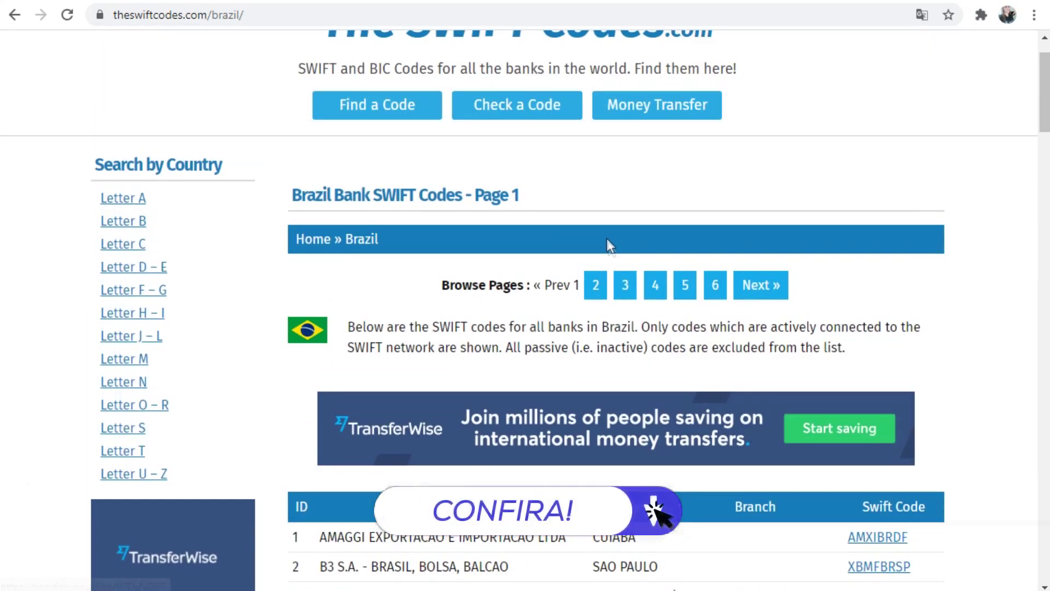
click(653, 287)
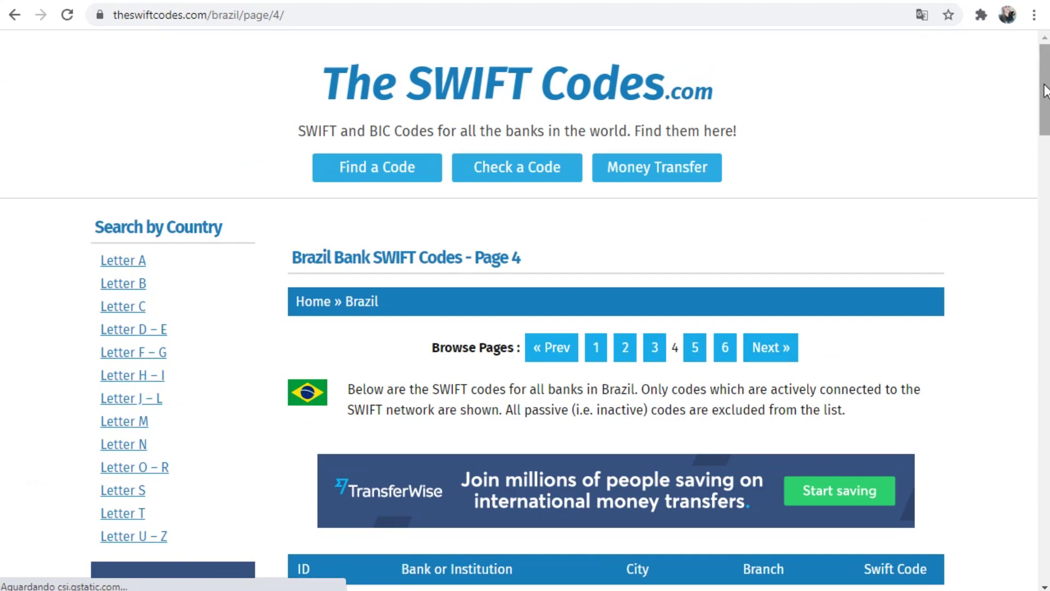
- Search the page for 'caixa' and copy Caixa Economica Federal's SWIFT code CEFXBRSP
scroll(1012, 218, down, 15)
key(ctrl+f)
text(caixa)
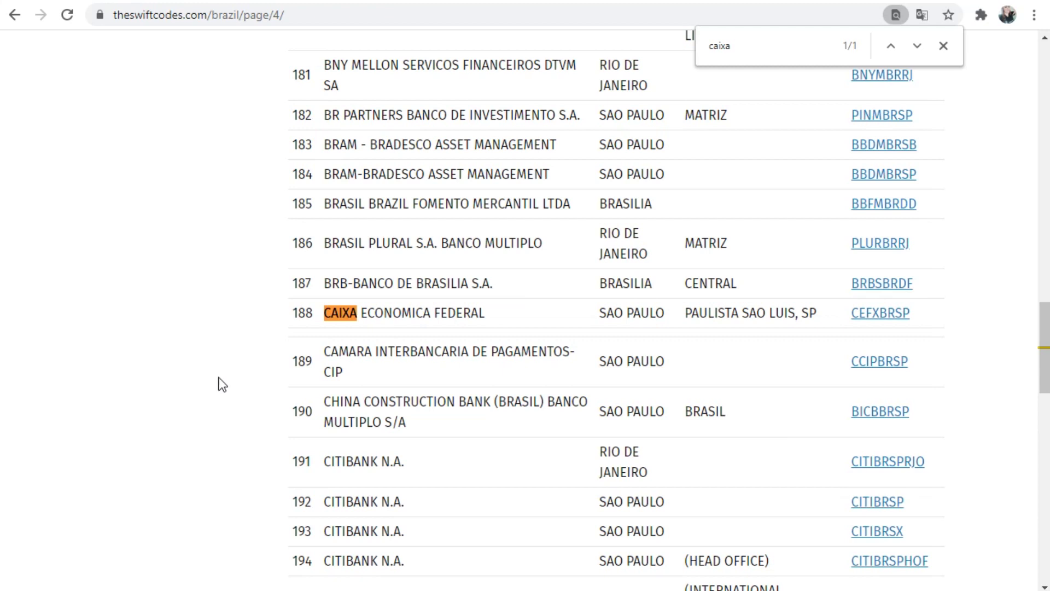
key(ctrl+f)
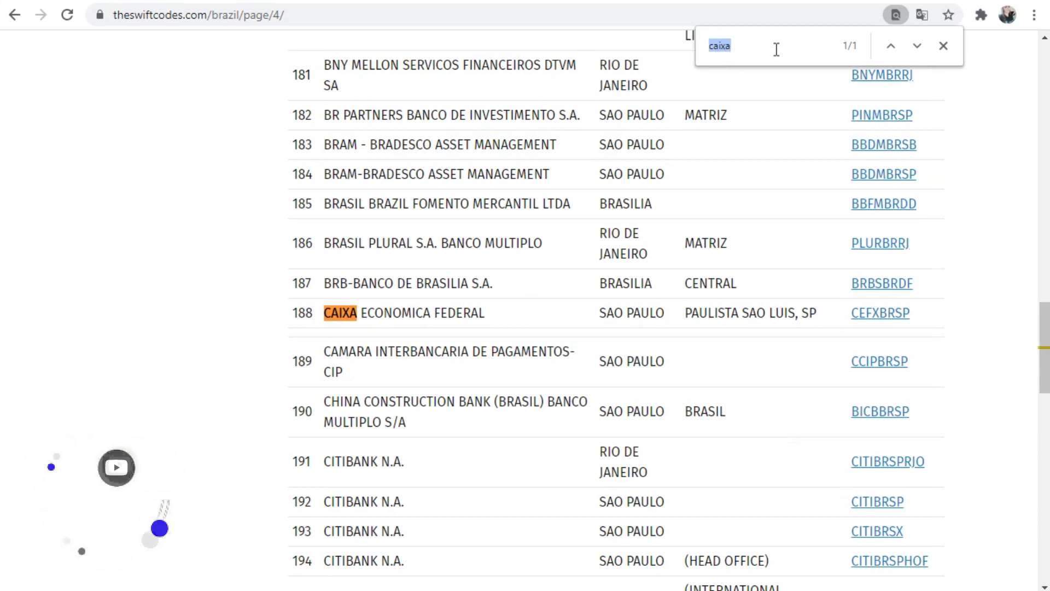
drag(291, 313, 822, 300)
drag(925, 313, 850, 313)
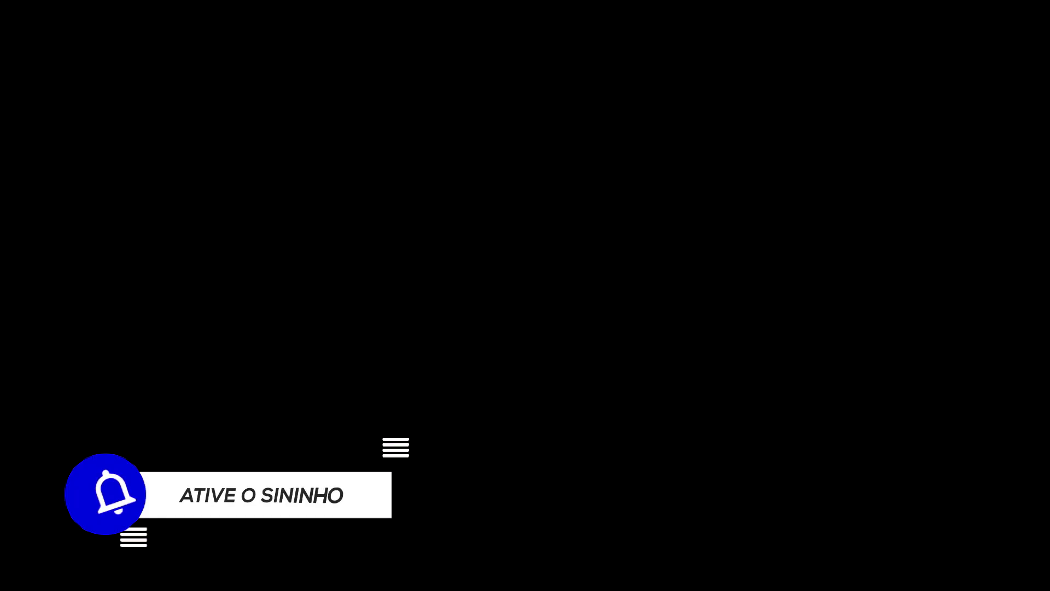
right_click(876, 319)
click(908, 438)
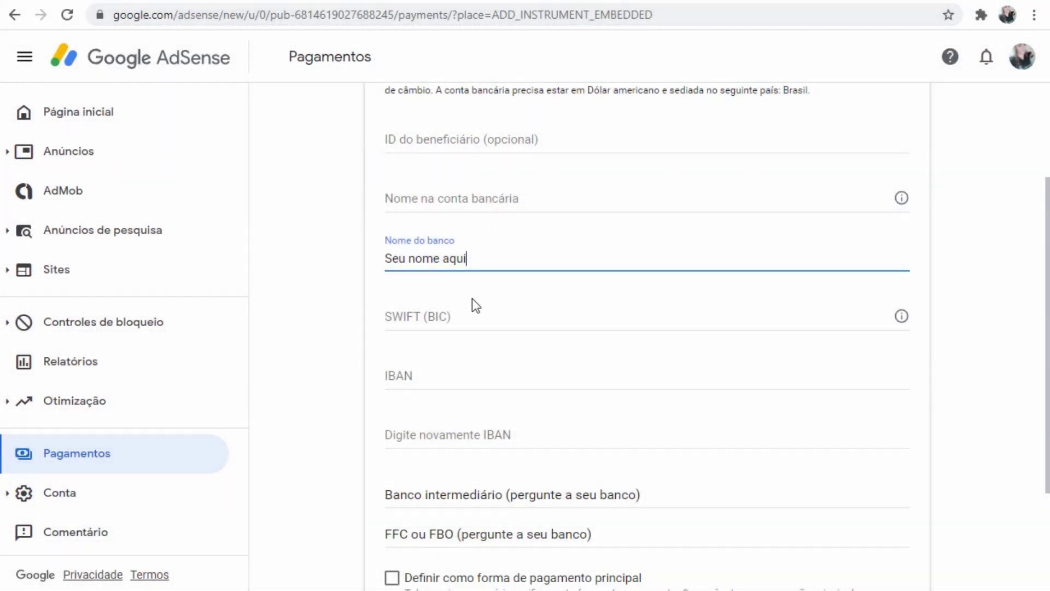
- Paste CEFXBRSP into the SWIFT (BIC) field, removing the leading space
click(472, 323)
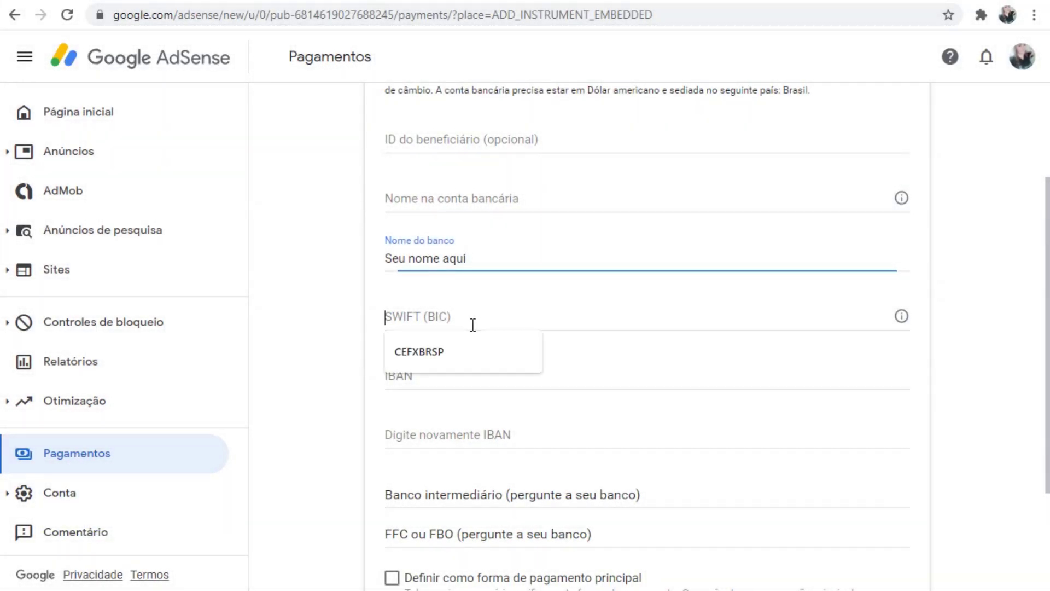
key(ctrl+v)
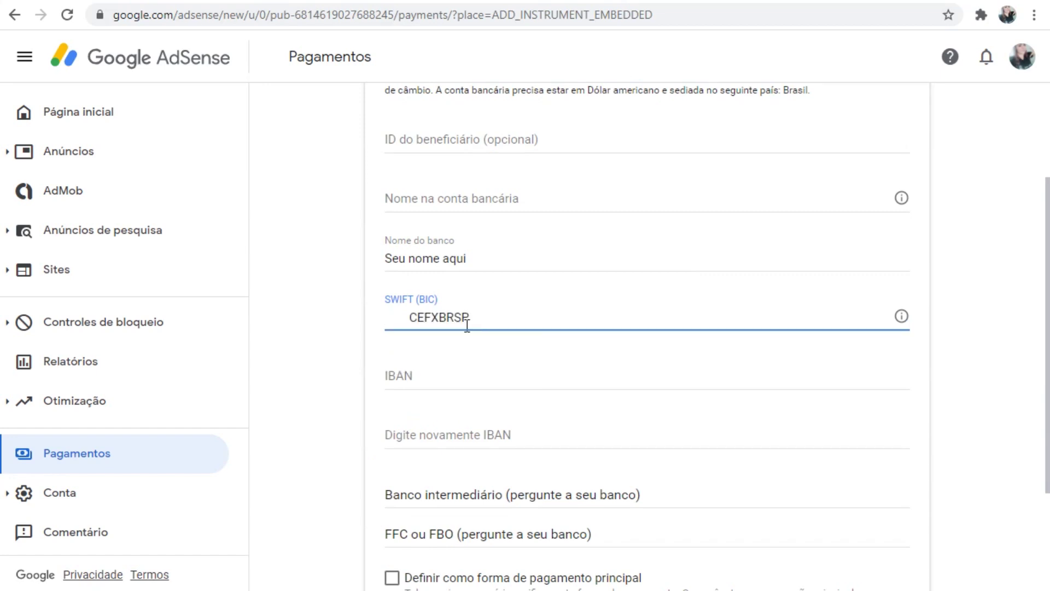
drag(411, 319, 365, 328)
key(BackSpace)
click(457, 324)
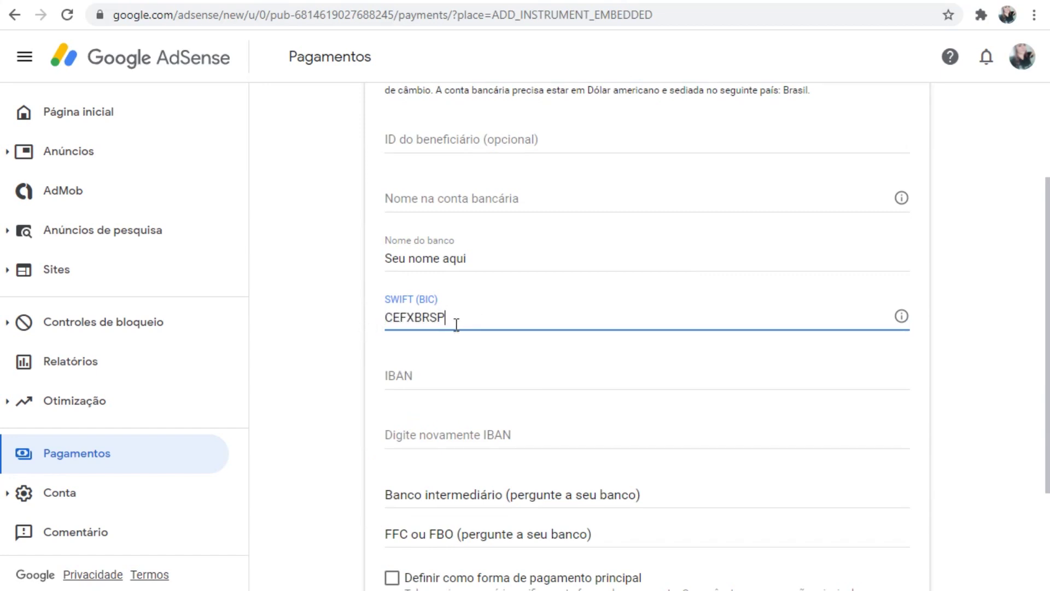
click(425, 376)
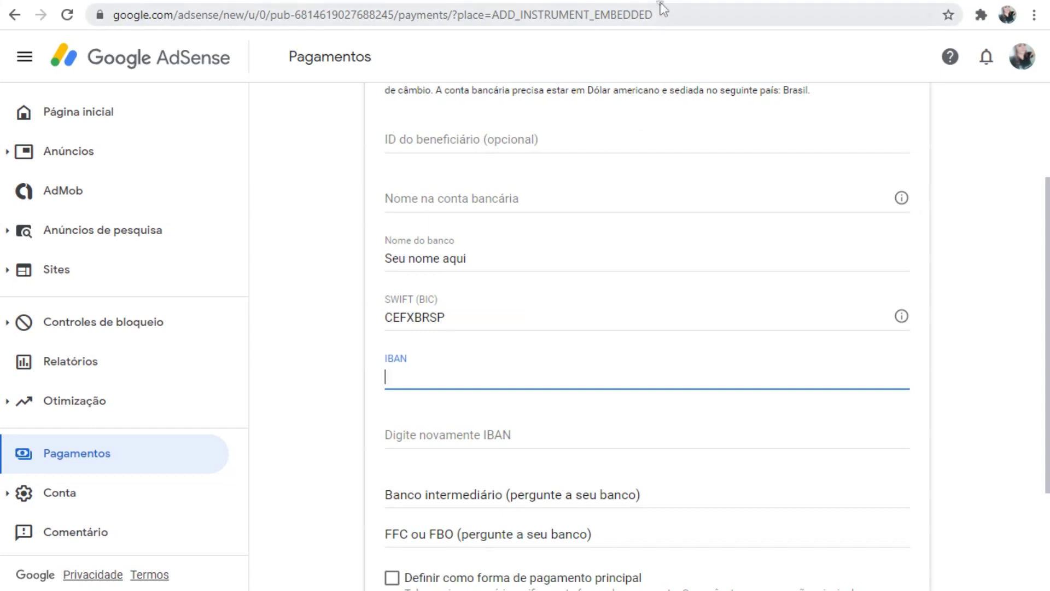
mouse_move(662, 1)
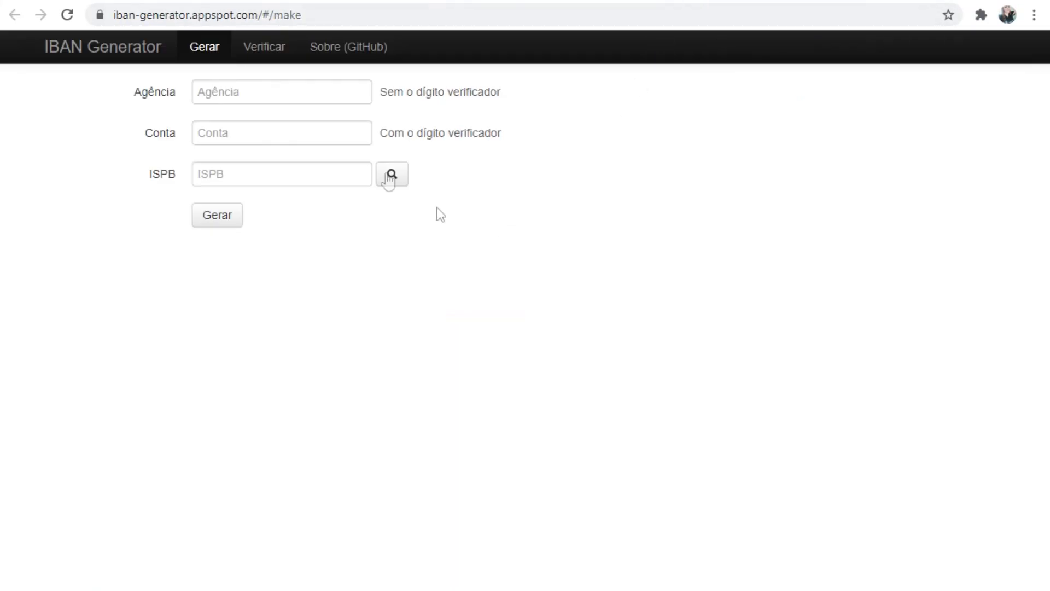
- Enter Agência 3455 and the account number, then bring up the ISPB bank list
click(226, 84)
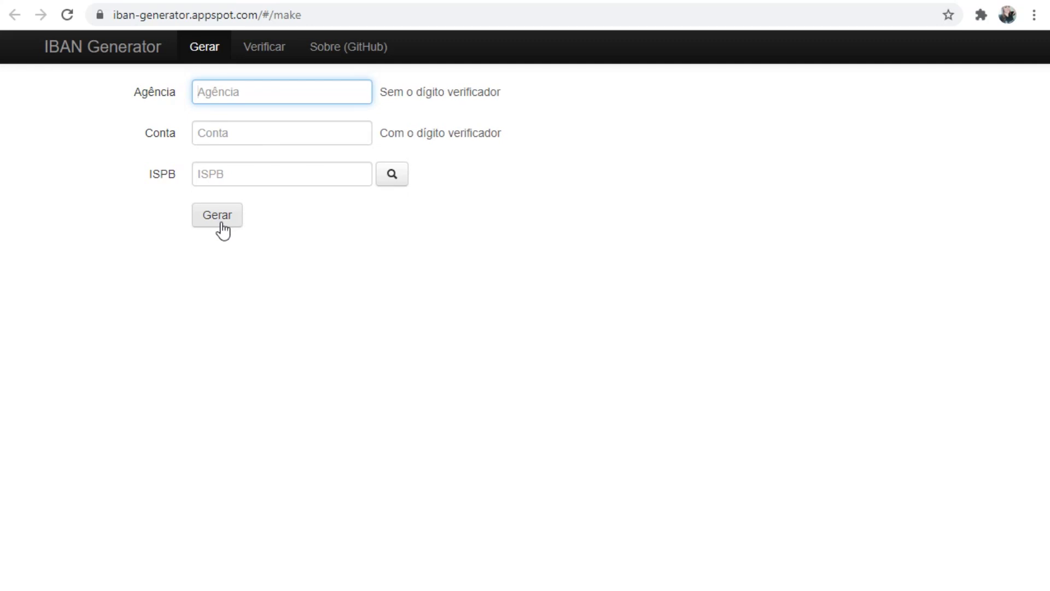
text(3455)
key(Tab)
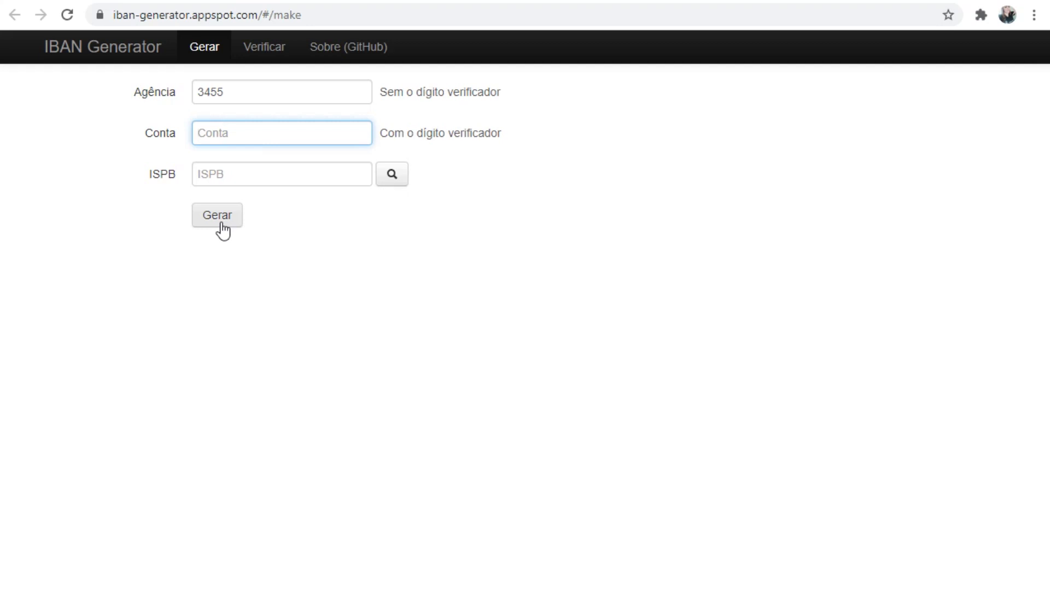
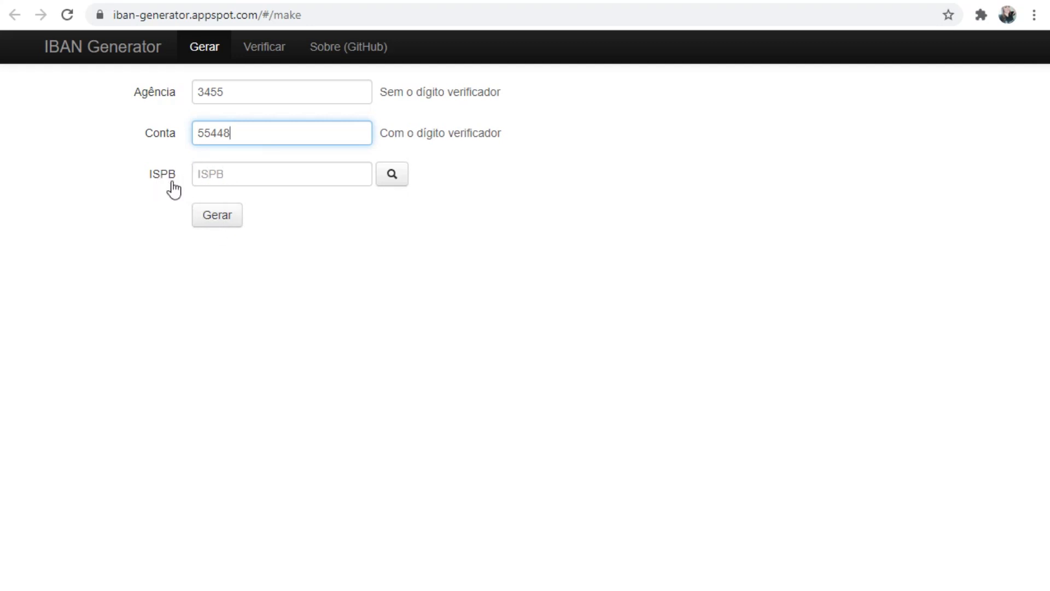
click(392, 181)
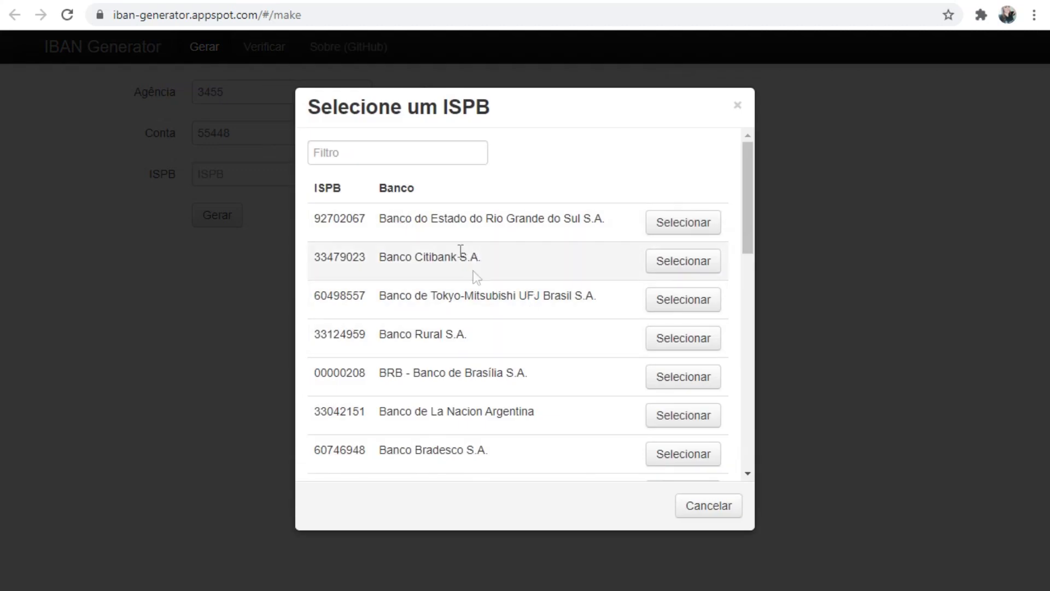
- Filter the ISPB bank list by 'caixa', after briefly trying a Bradesco filter
click(389, 150)
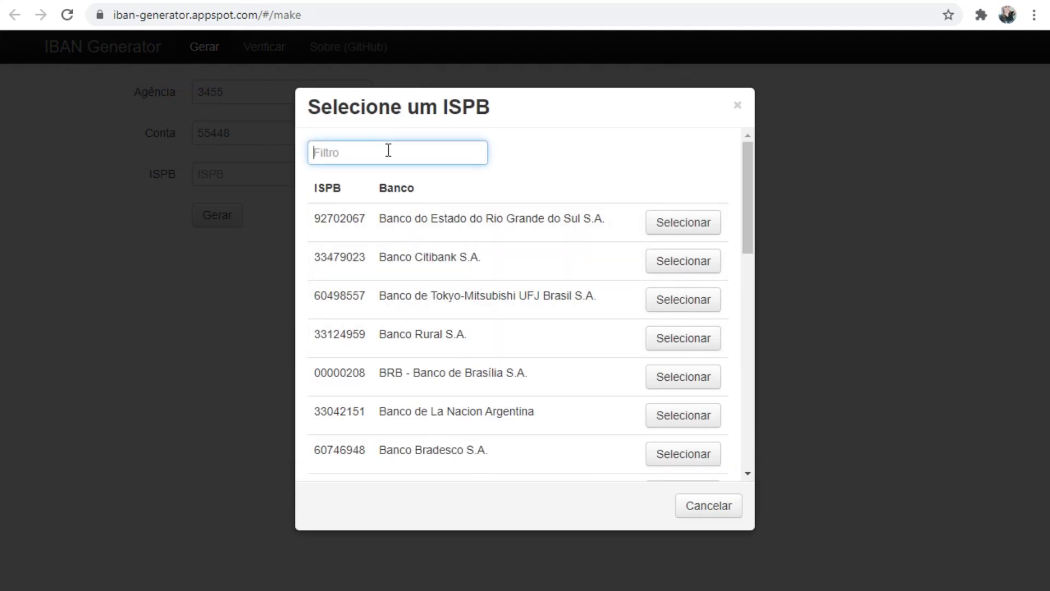
text(caixa)
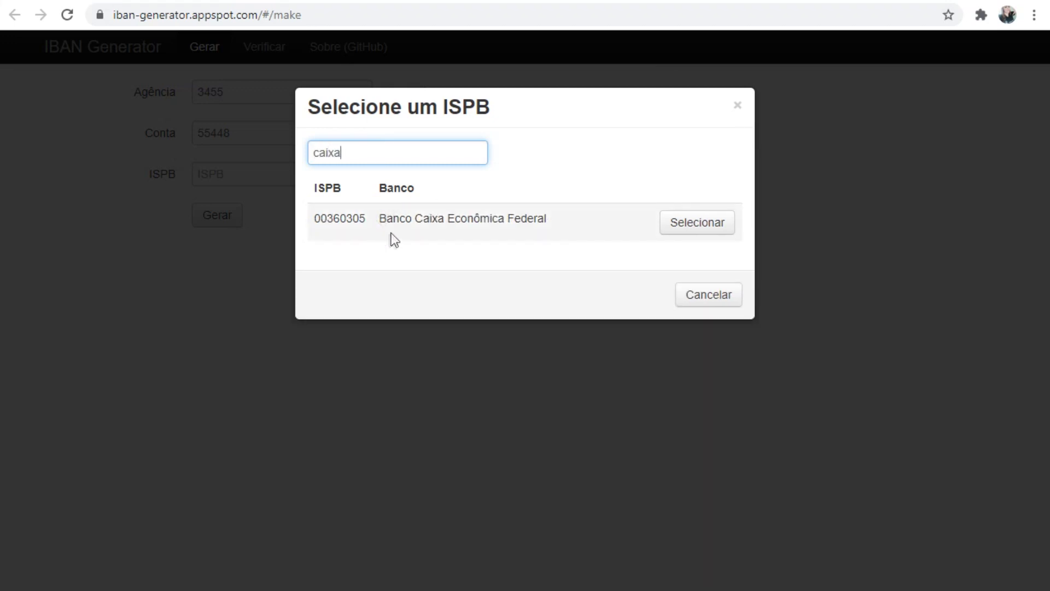
double_click(398, 159)
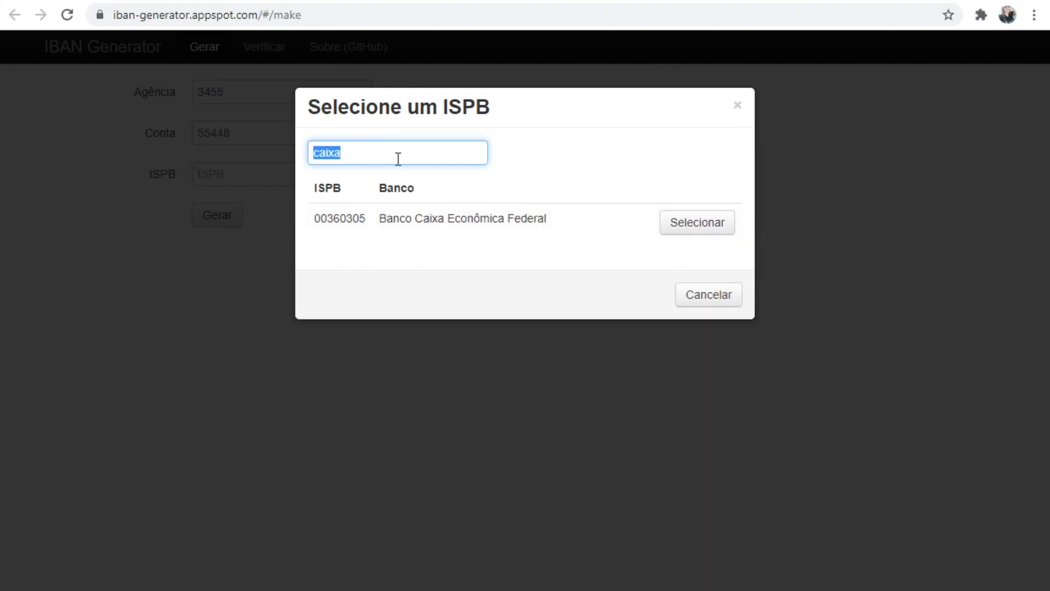
text(brased)
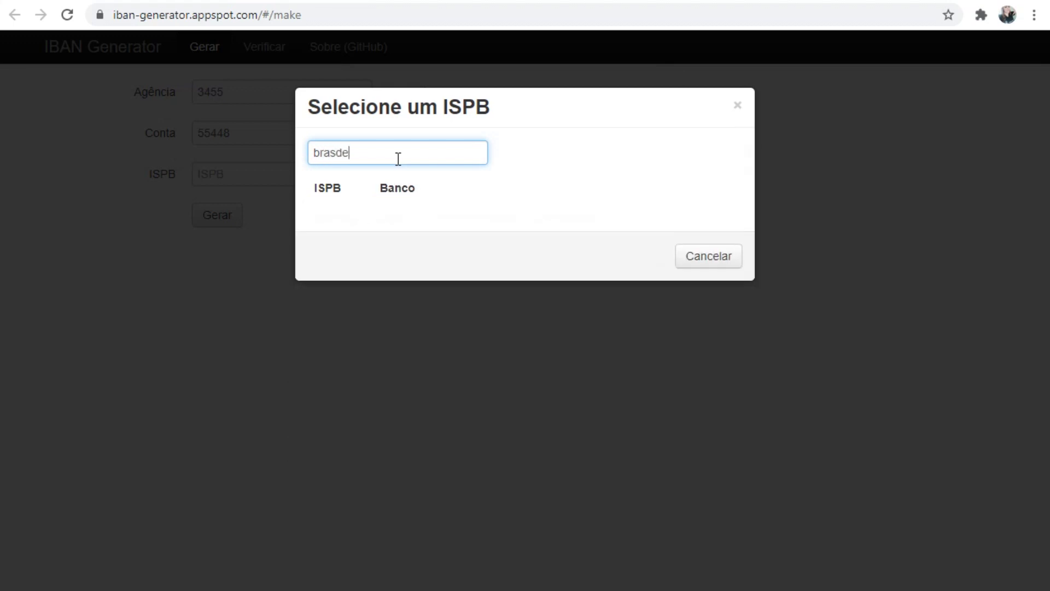
key(BackSpace)
key(BackSpace)
key(BackSpace)
text(des)
double_click(392, 157)
text(caixa)
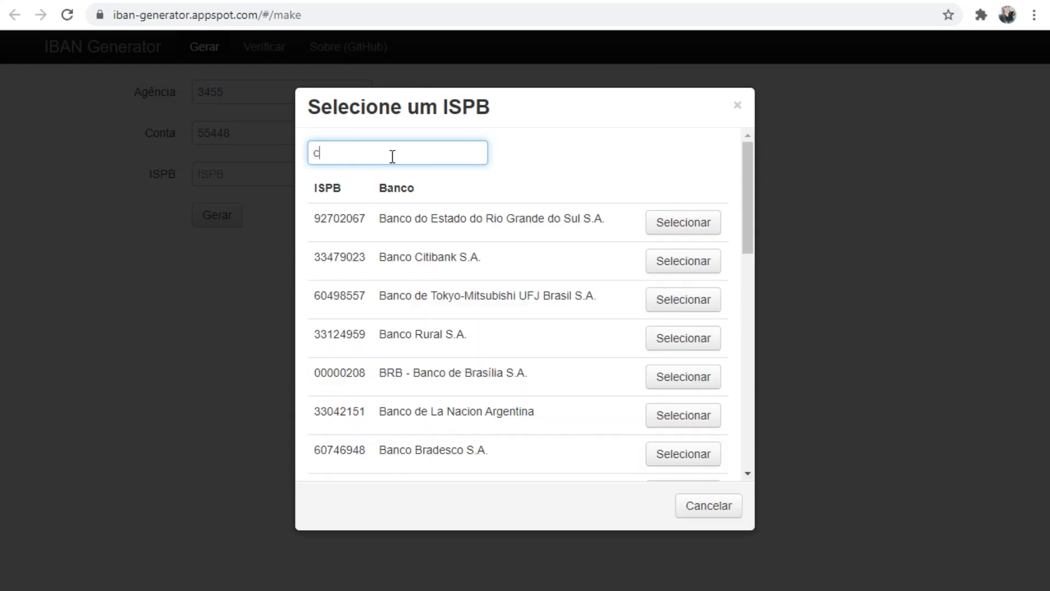
- Pick Caixa's ISPB 00360305, generate the Brazilian IBAN and copy it
click(701, 224)
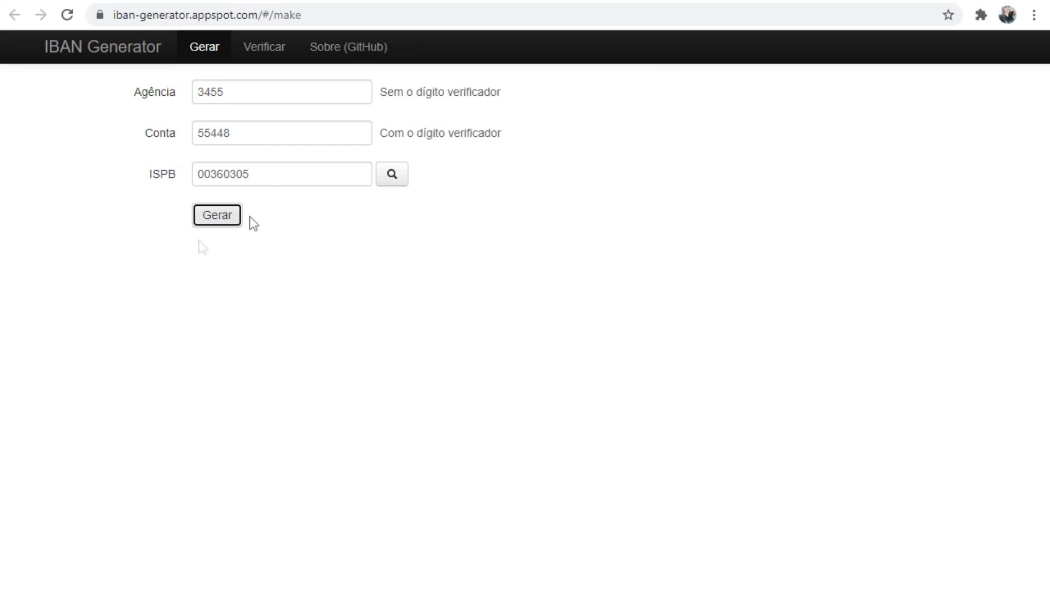
click(216, 215)
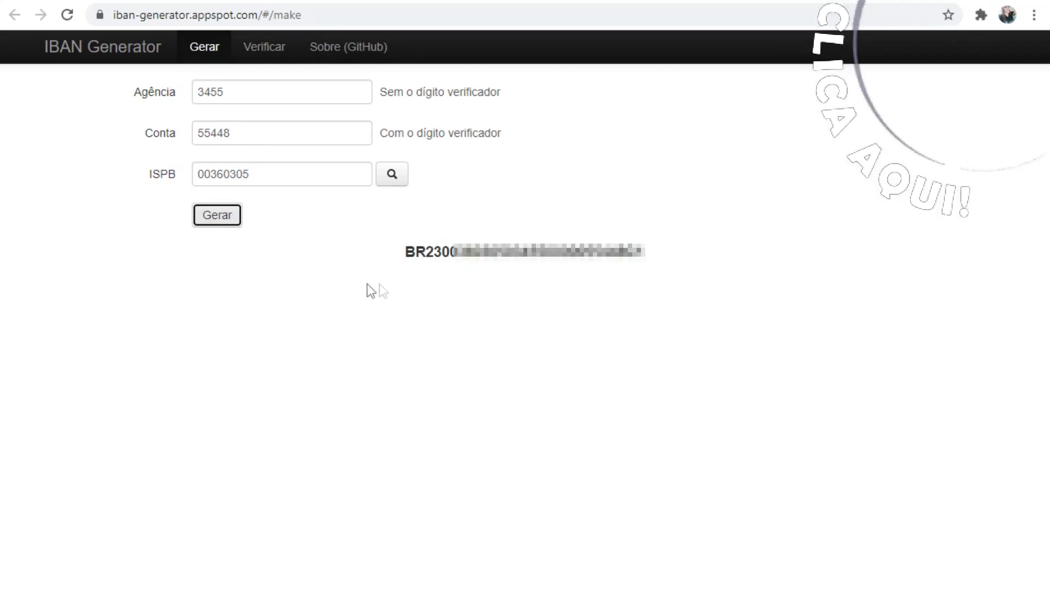
double_click(466, 251)
right_click(466, 250)
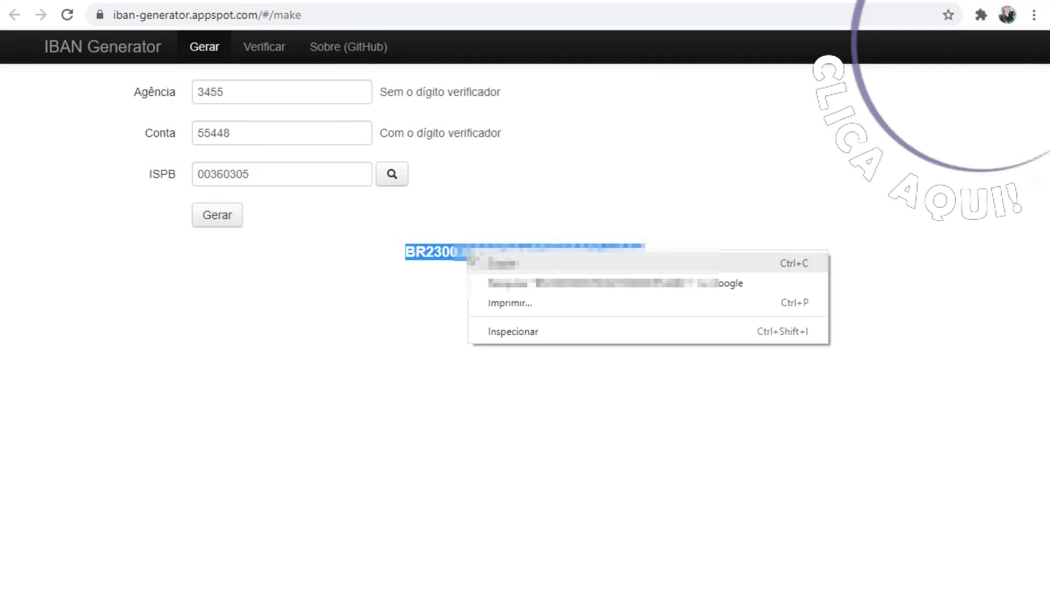
click(503, 263)
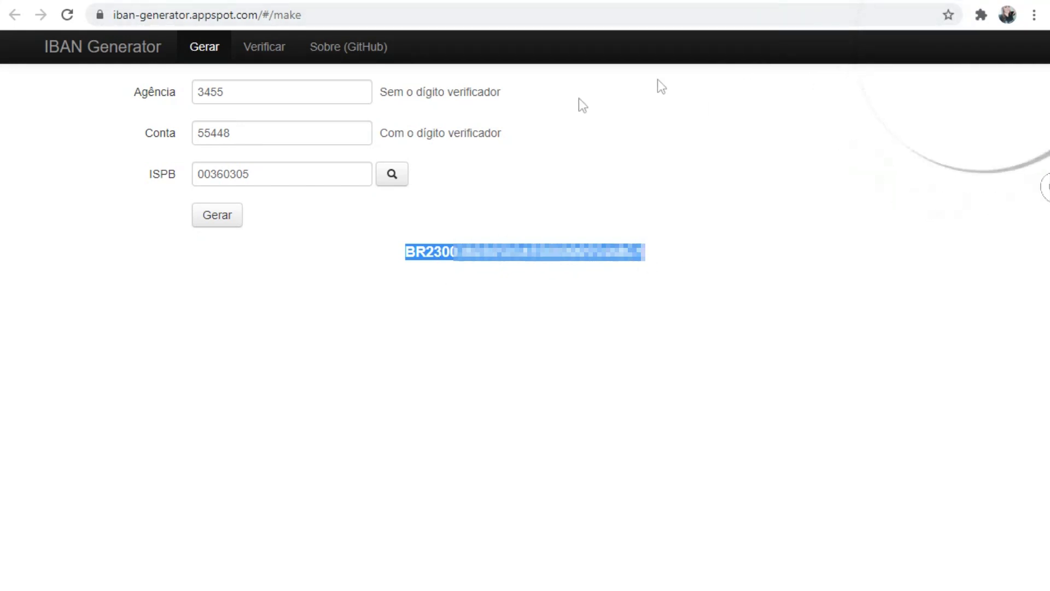
double_click(214, 82)
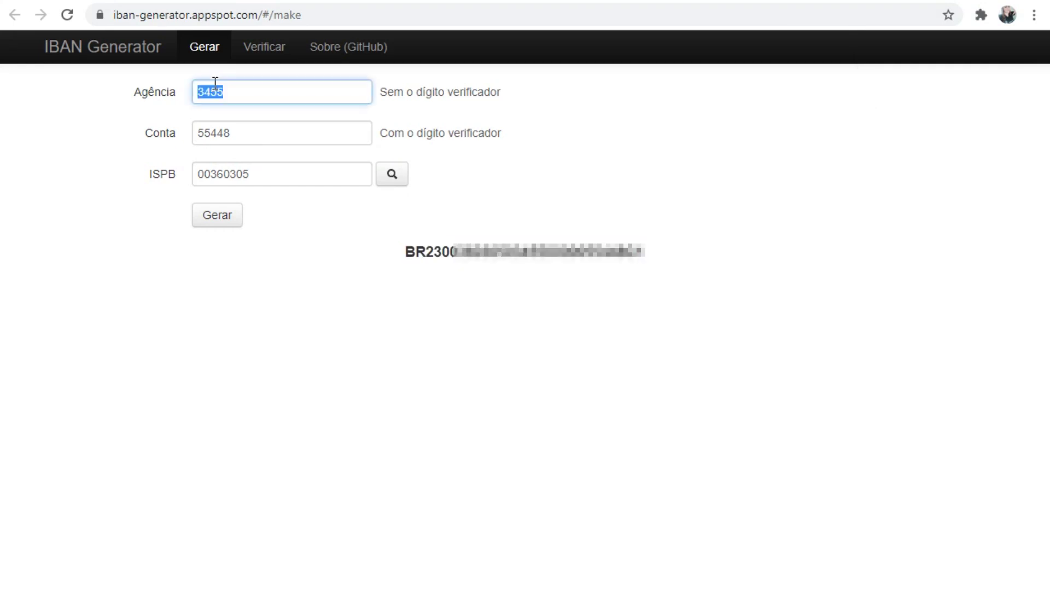
double_click(223, 130)
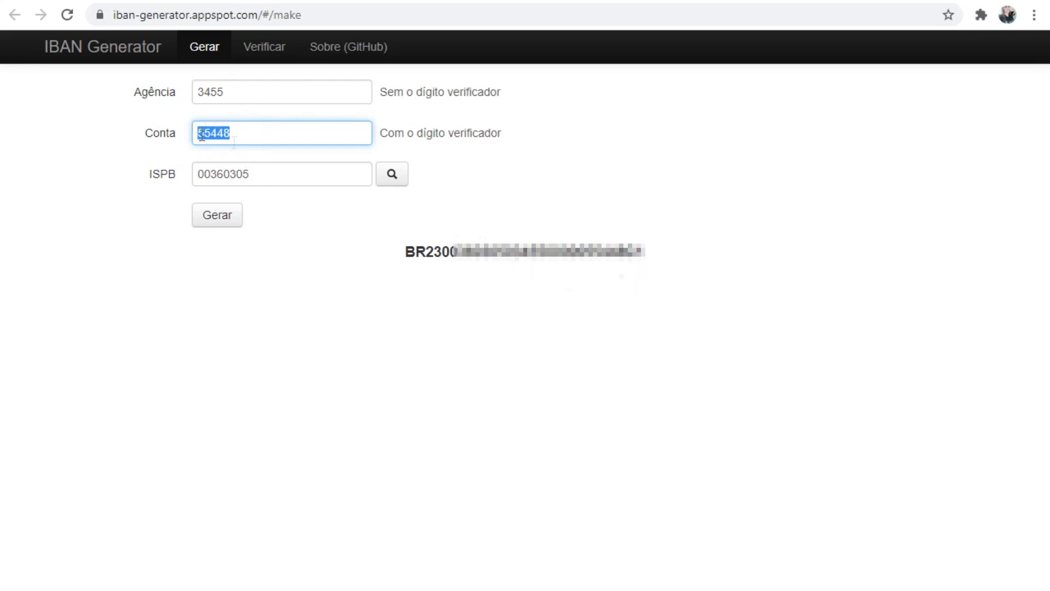
- Fill the generated IBAN into pt.iban.com's Verificador IBAN and validate it
click(811, 2)
click(528, 225)
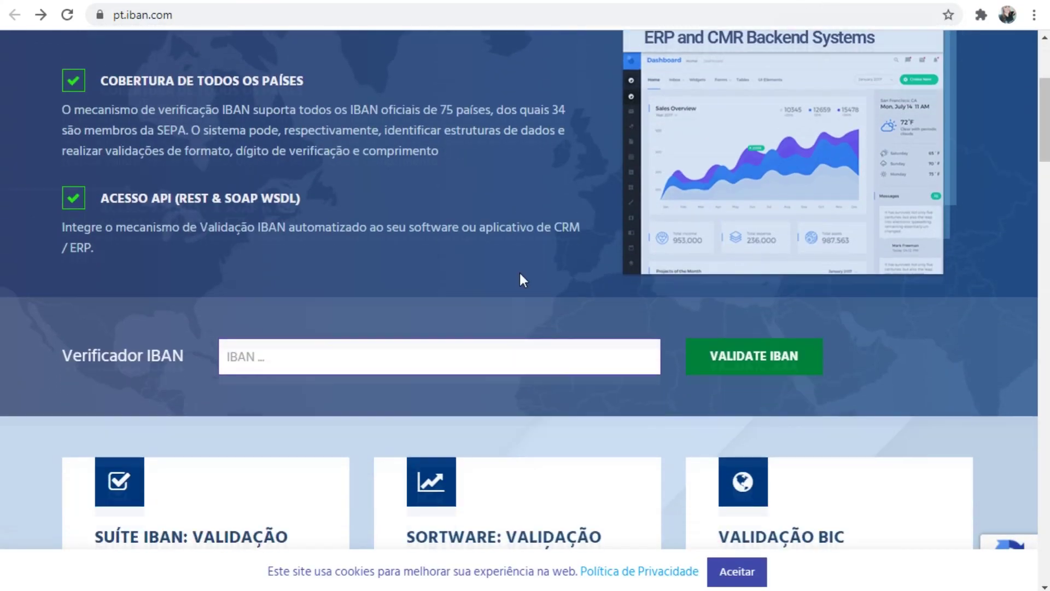
click(265, 246)
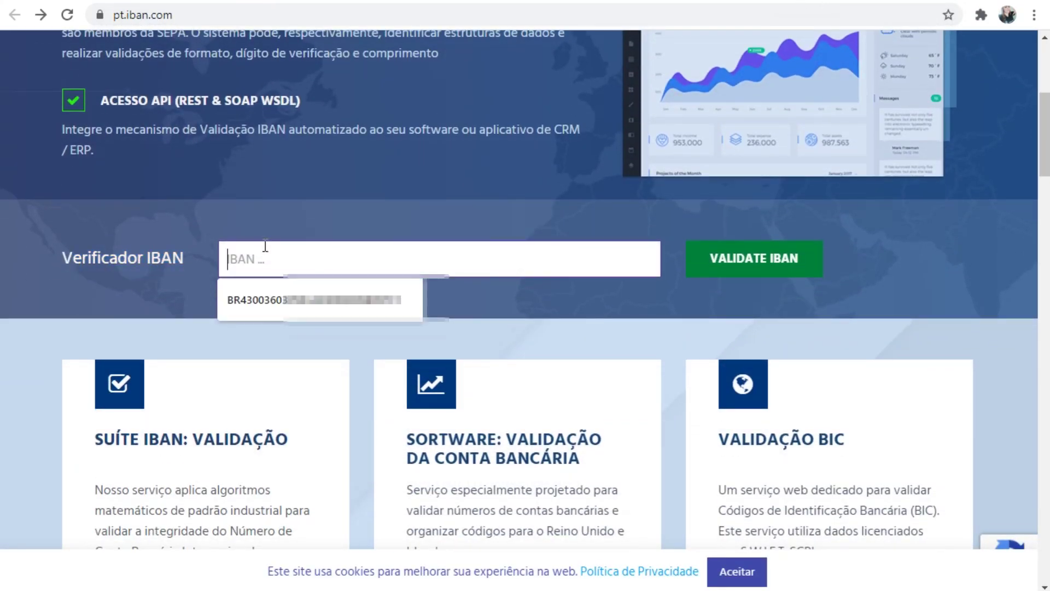
right_click(262, 253)
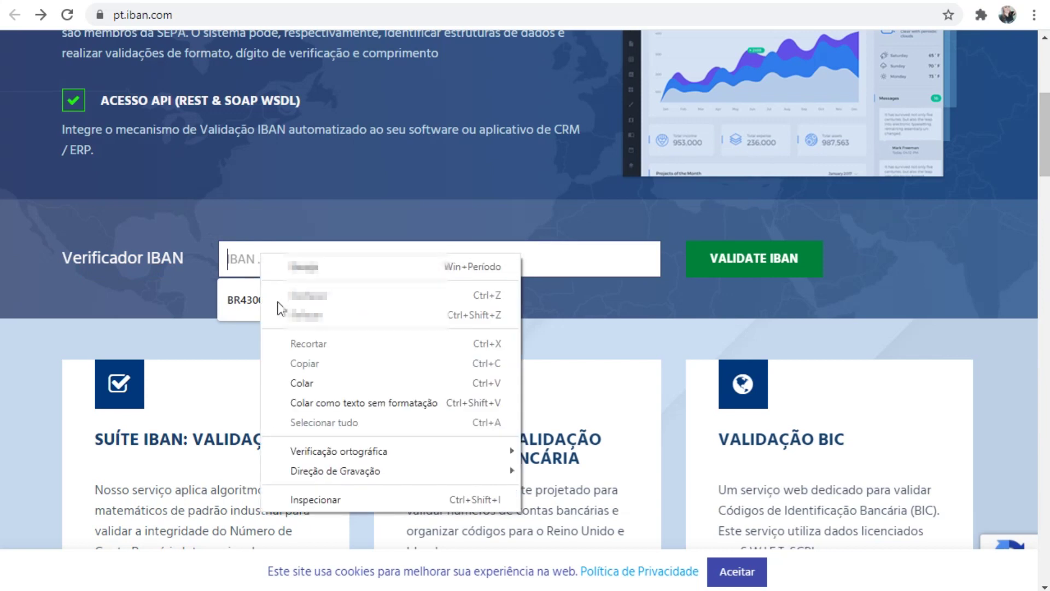
click(241, 309)
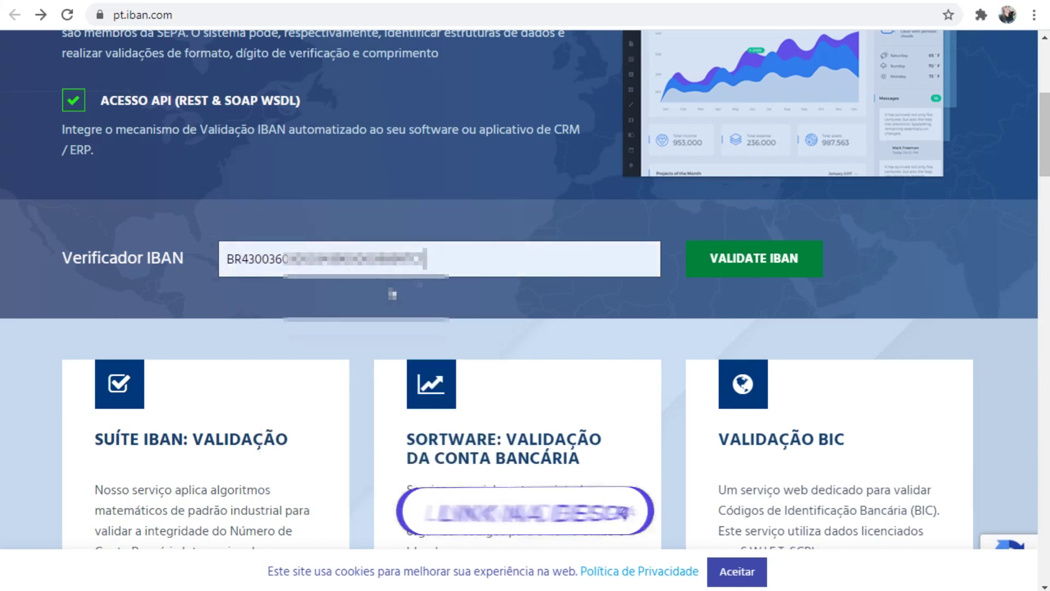
click(741, 273)
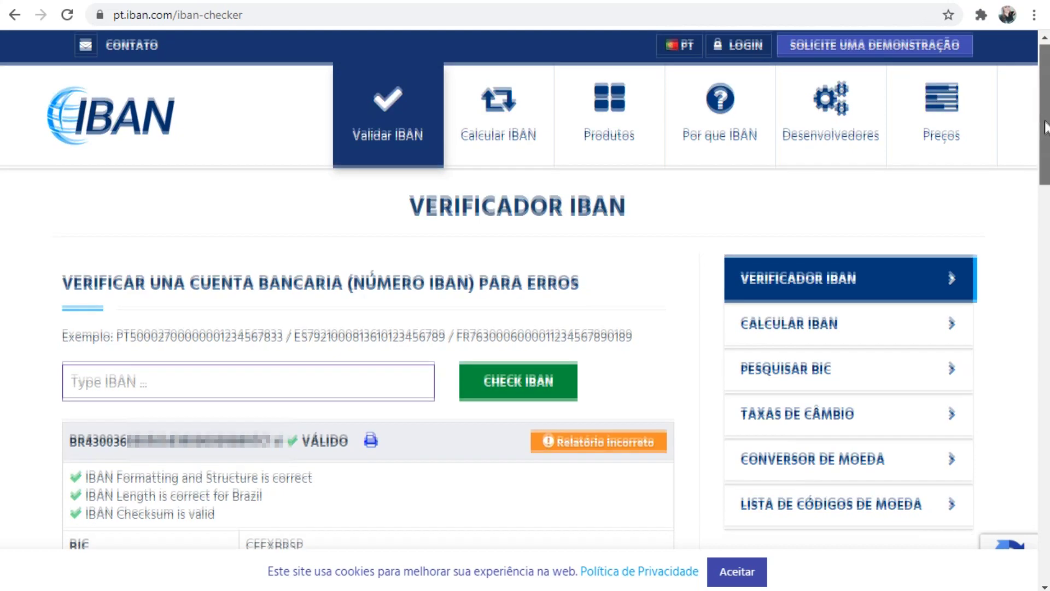
scroll(601, 298, down, 5)
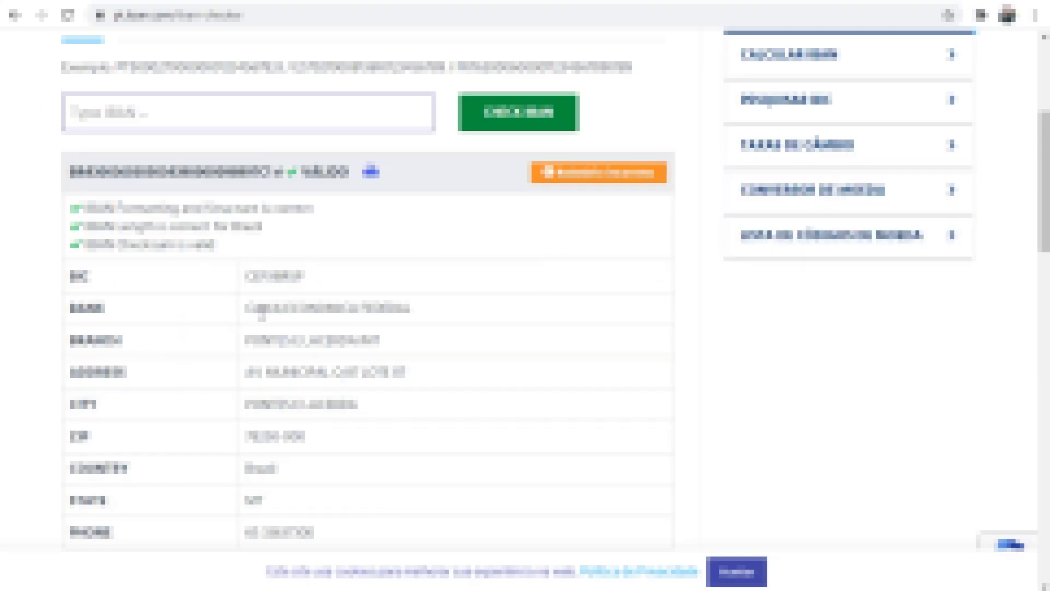
drag(262, 307, 368, 316)
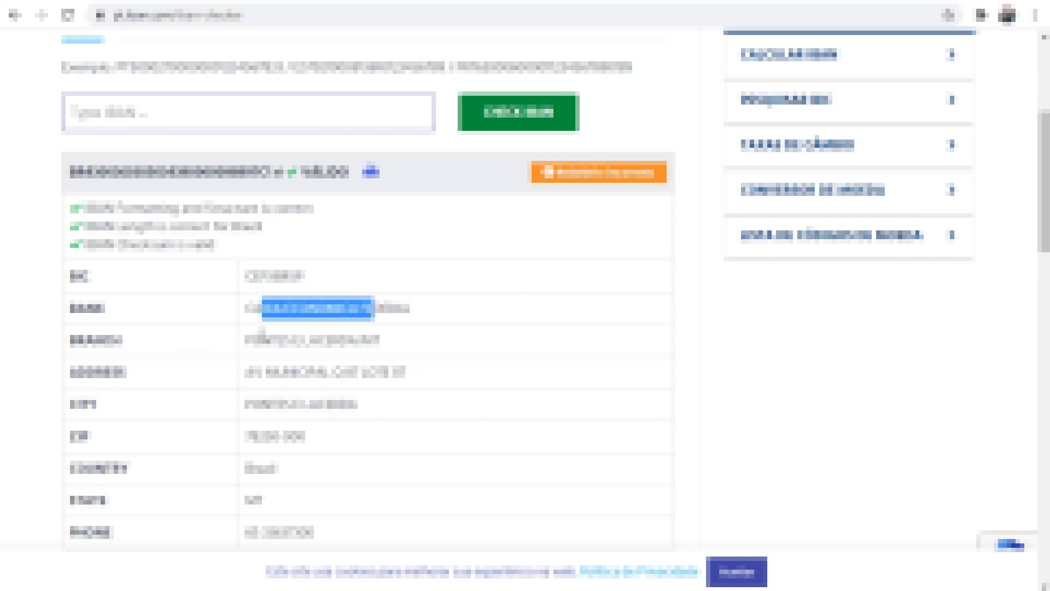
click(282, 339)
drag(282, 339, 394, 342)
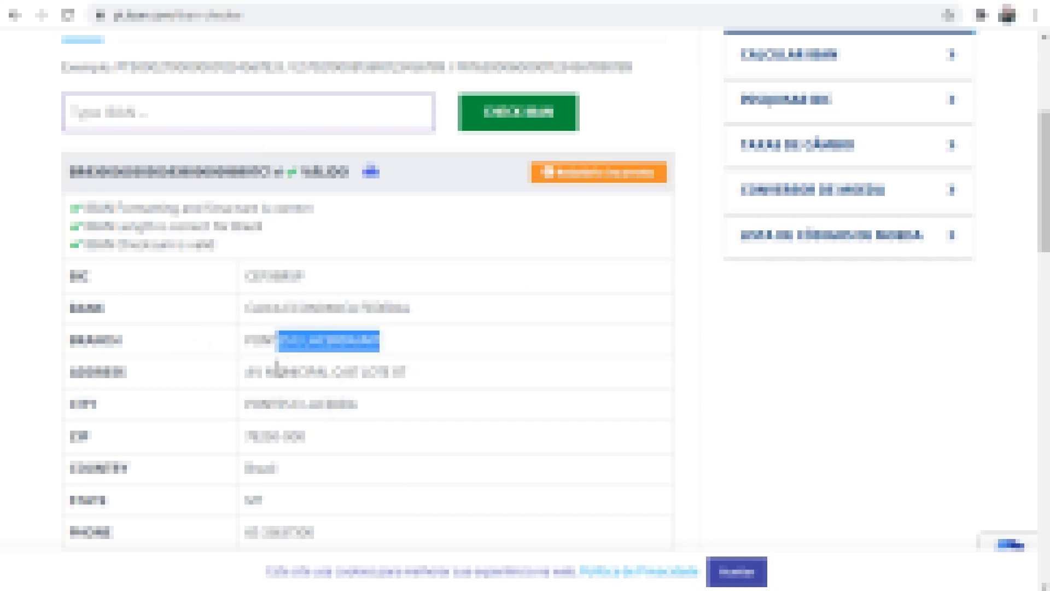
drag(255, 372, 405, 371)
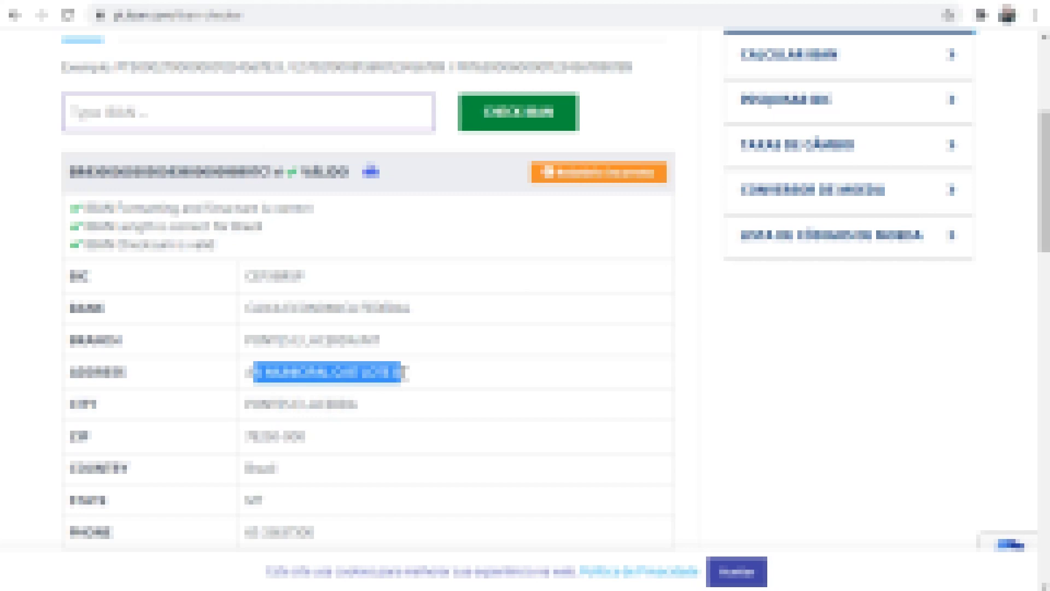
drag(255, 404, 370, 412)
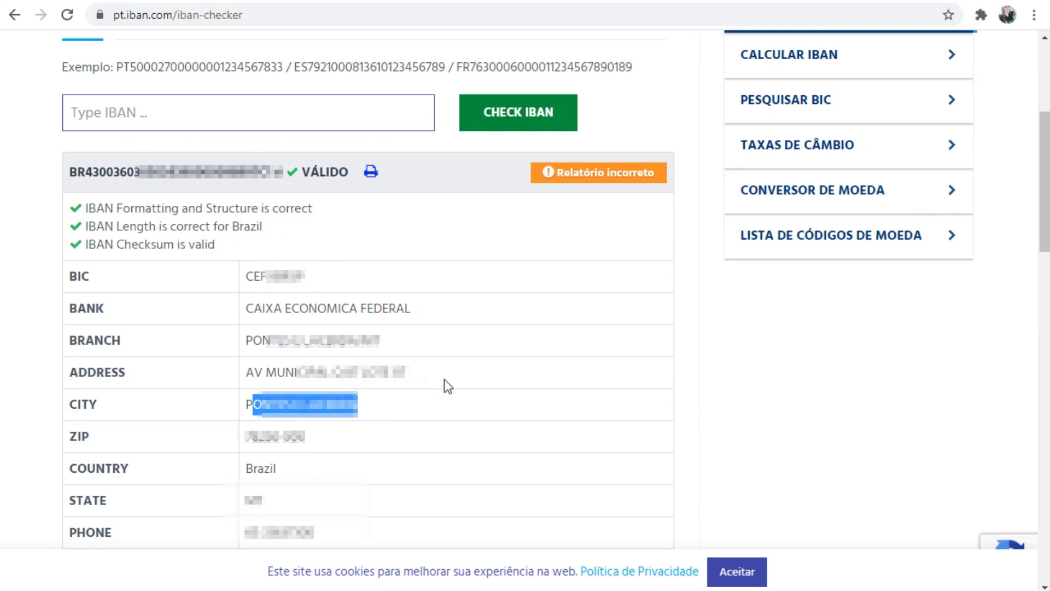
click(304, 530)
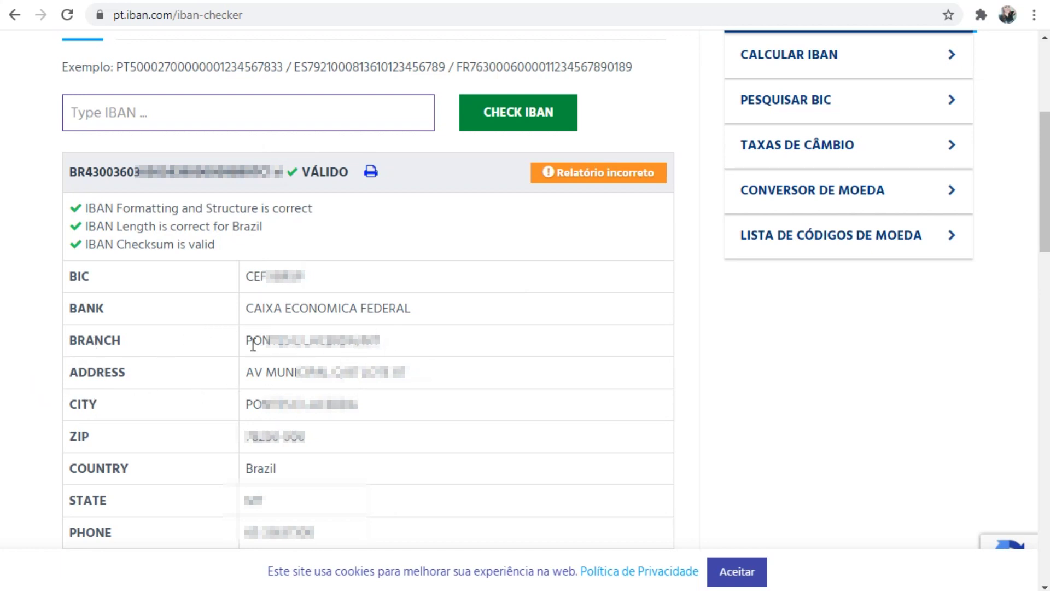
drag(251, 345, 457, 352)
drag(254, 371, 478, 411)
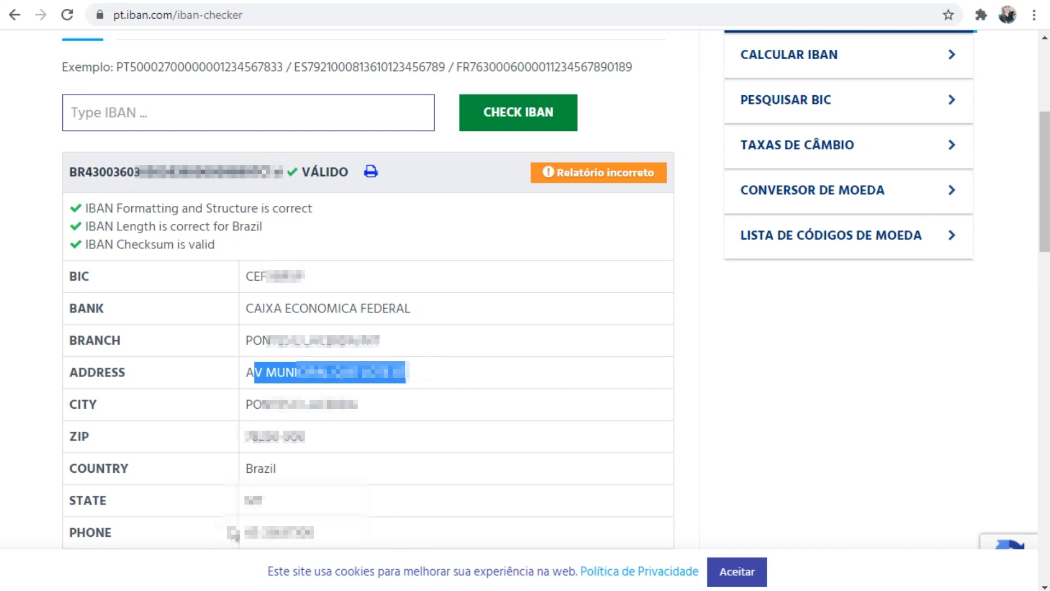
drag(323, 440, 239, 438)
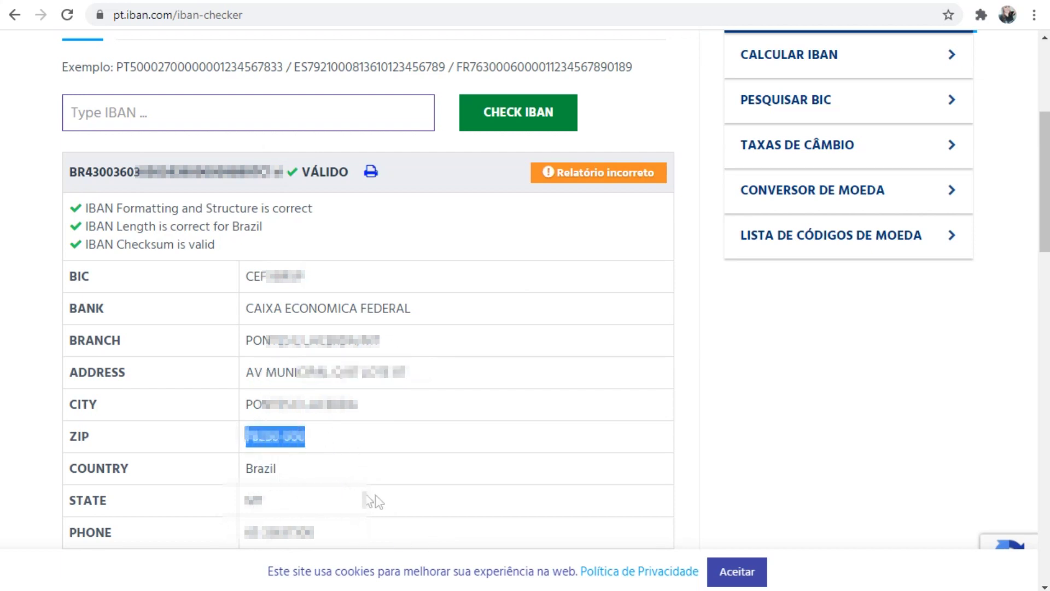
drag(71, 435, 121, 438)
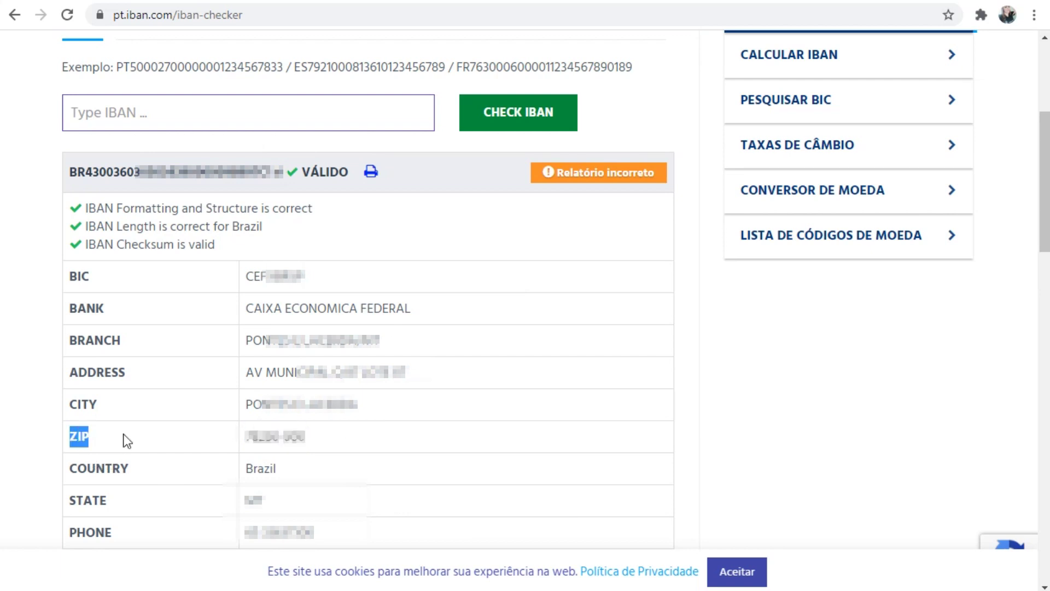
- Autofill the validated IBAN into both the IBAN and Digite novamente IBAN fields
key(ctrl+Tab)
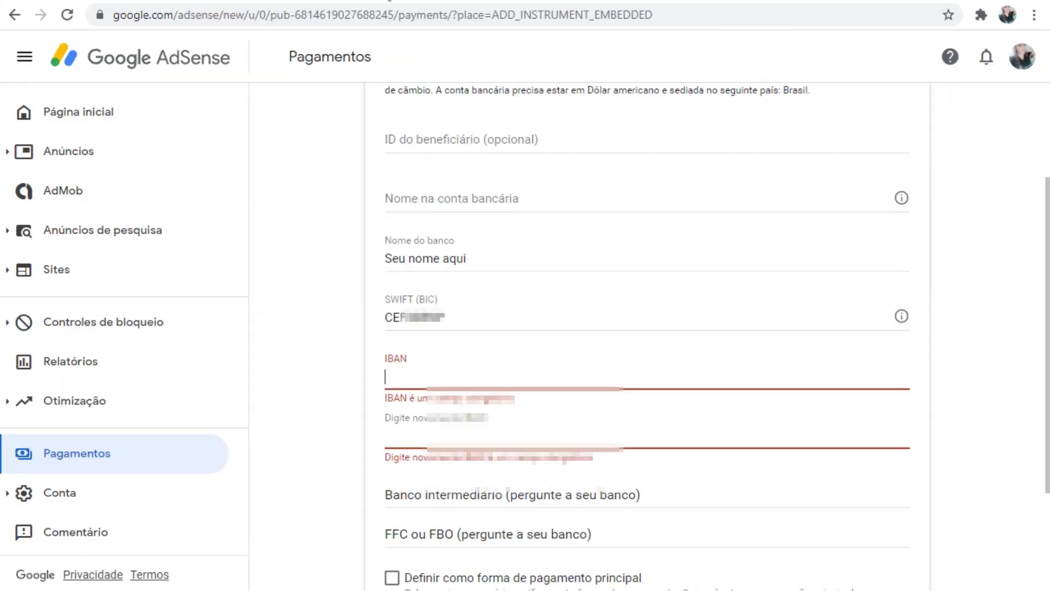
click(394, 379)
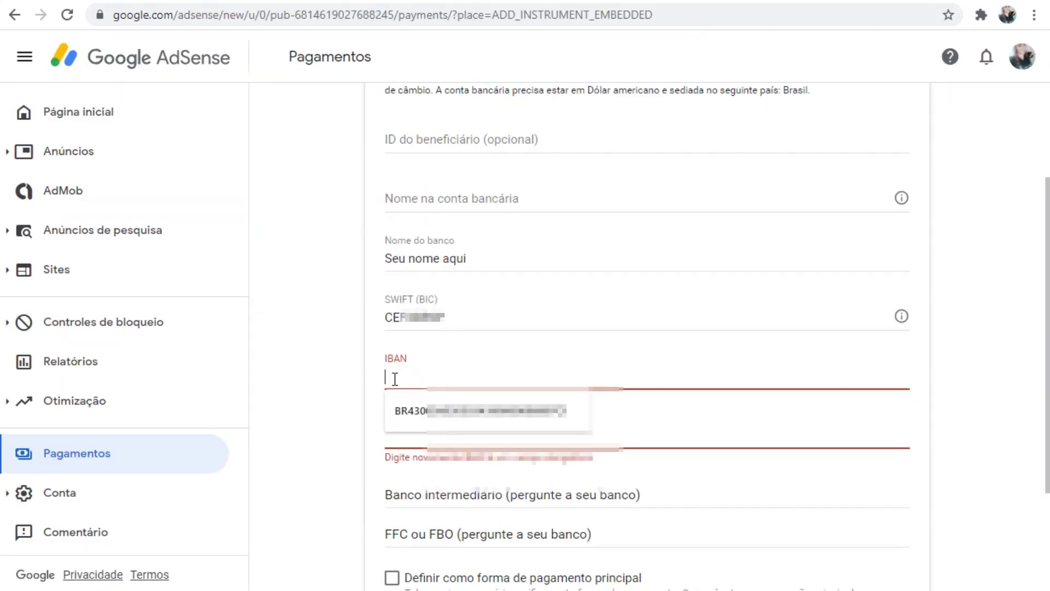
click(404, 407)
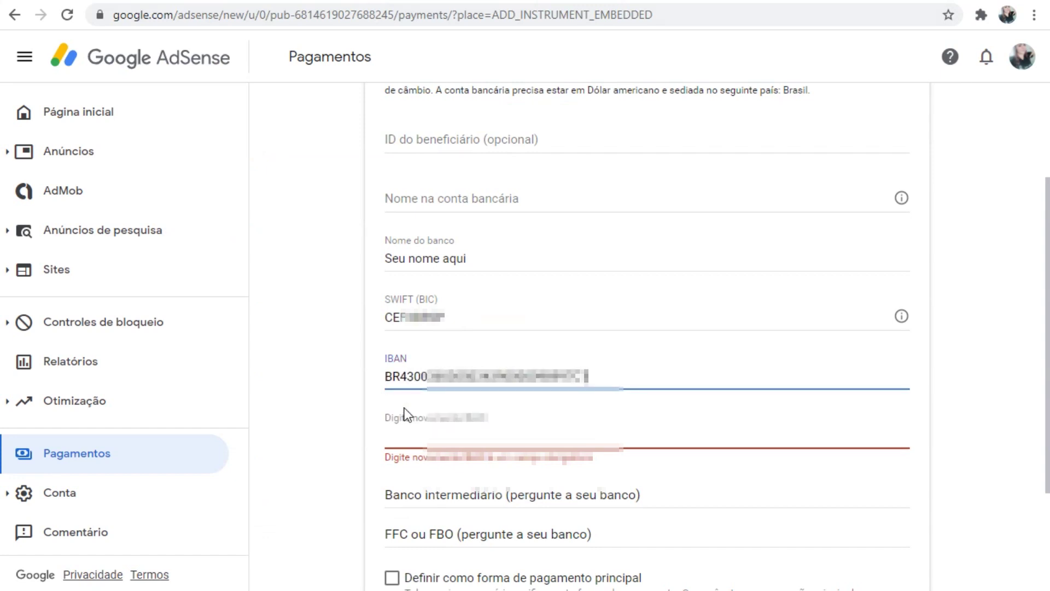
click(414, 442)
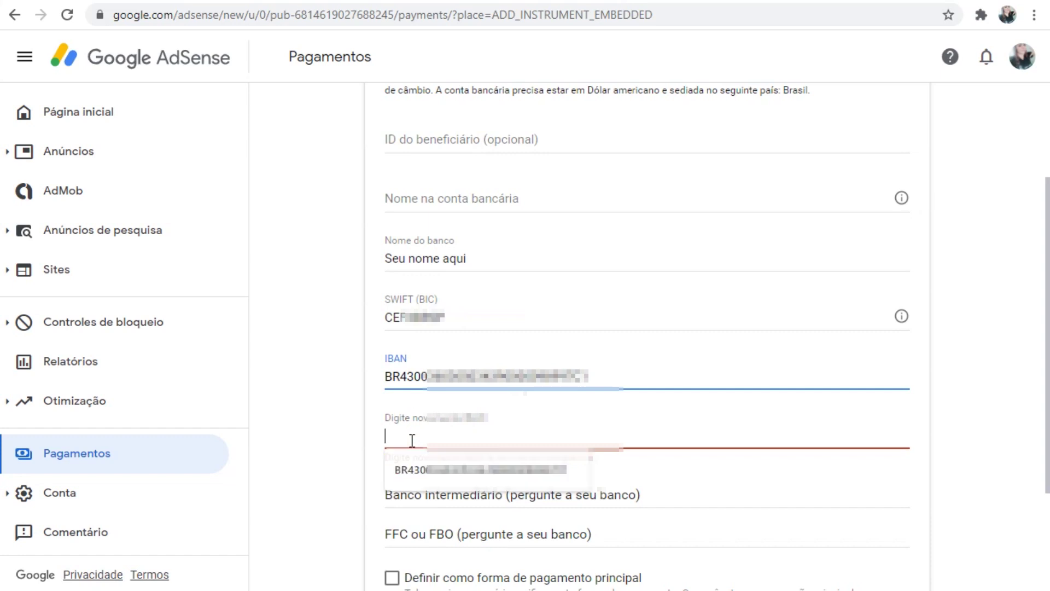
click(408, 464)
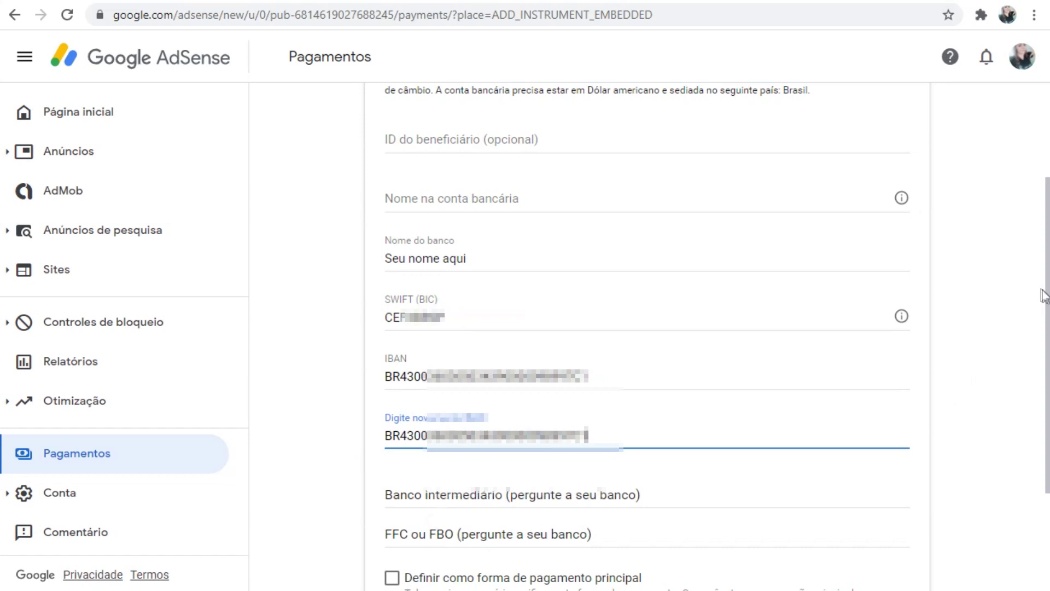
- Tick Definir como forma de pagamento principal and save the wire-transfer account
scroll(1047, 295, down, 3)
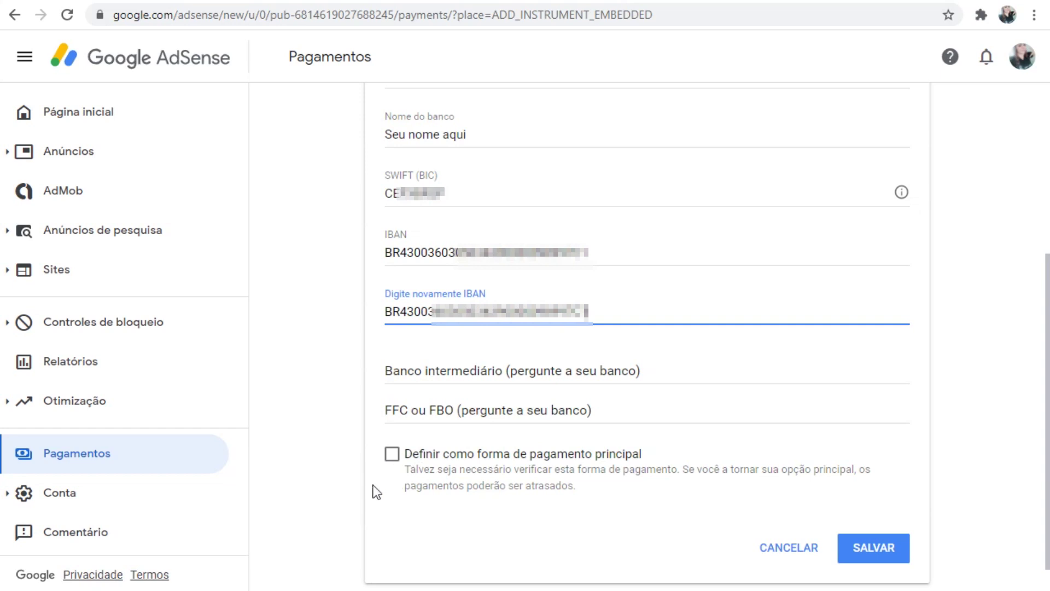
click(389, 458)
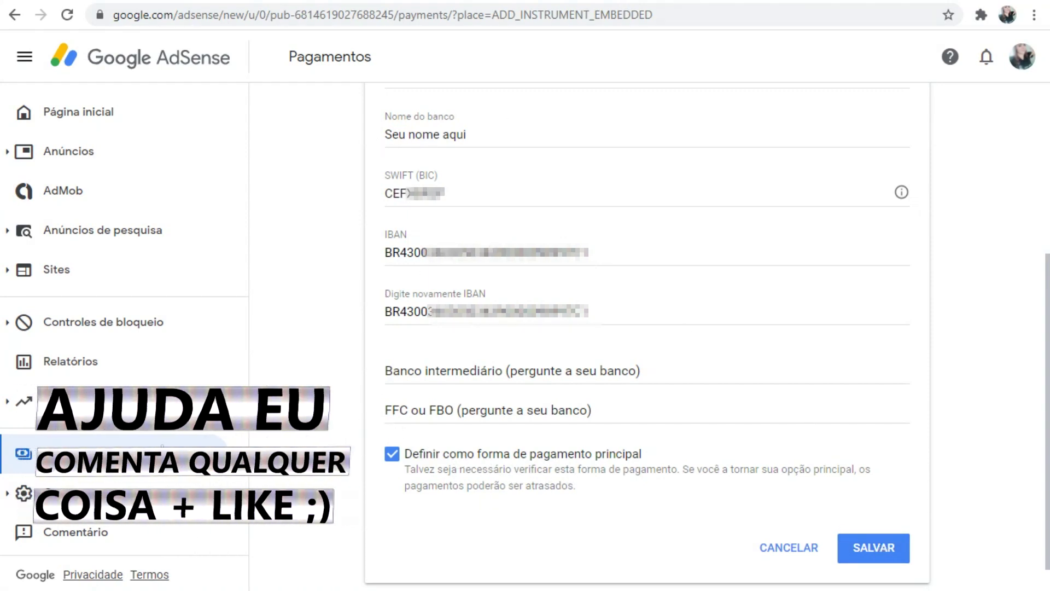
click(163, 446)
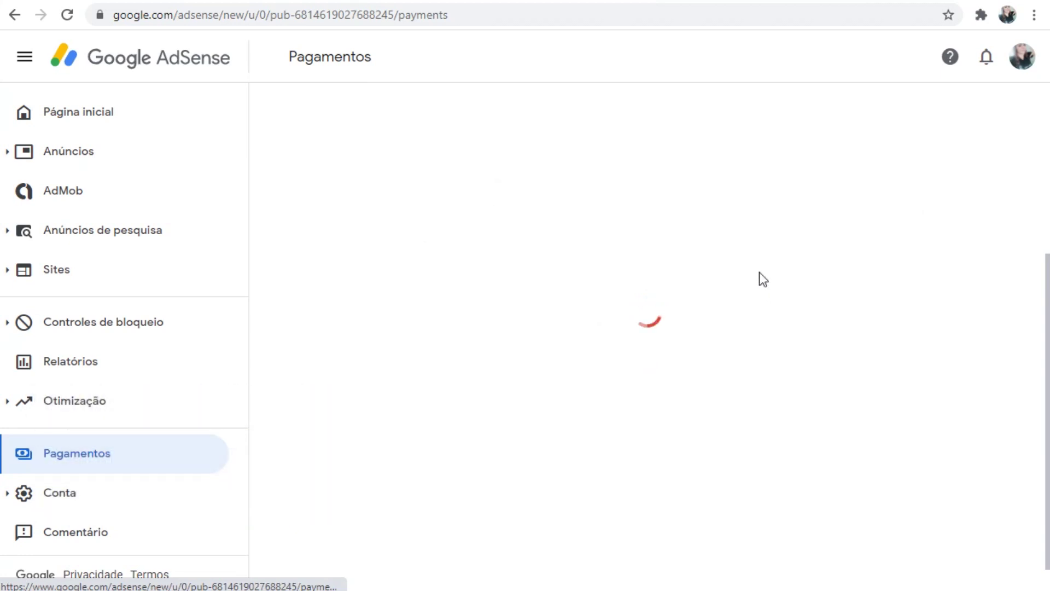
drag(439, 168, 499, 207)
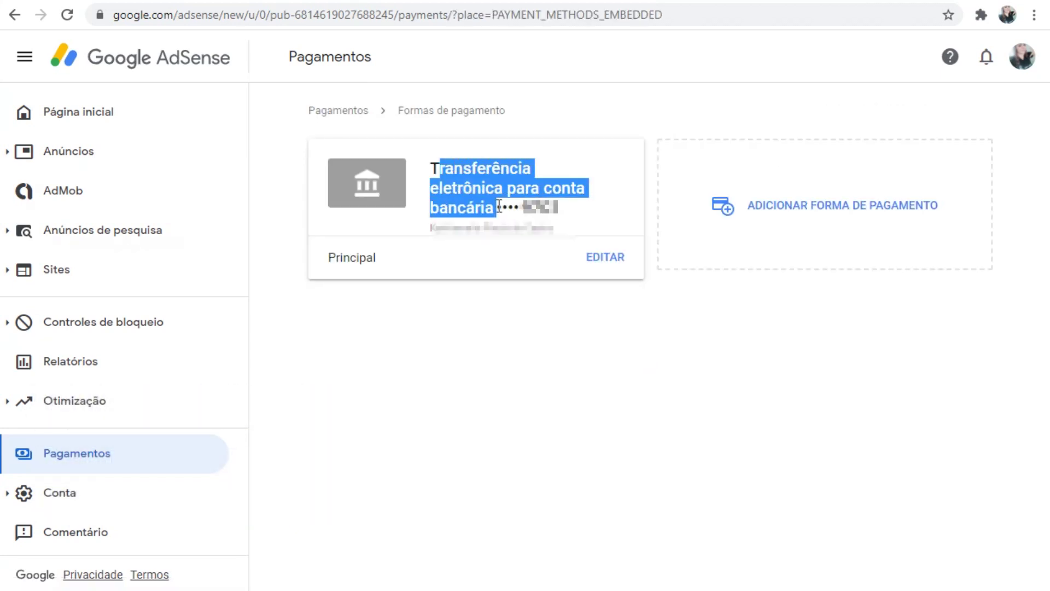